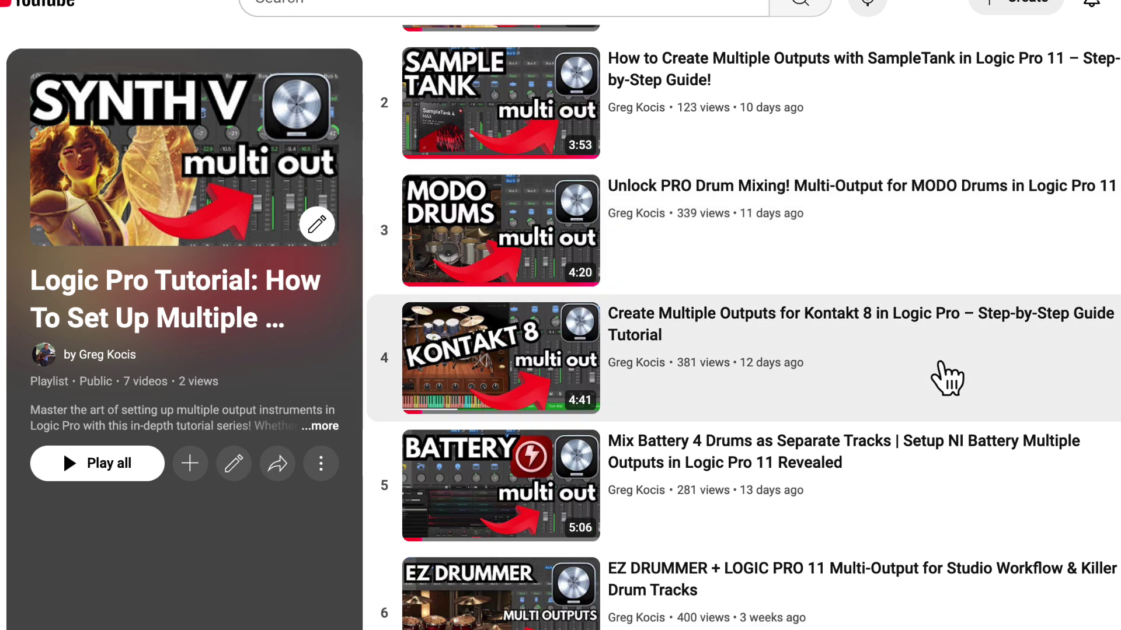
scroll(945, 378, up, 3)
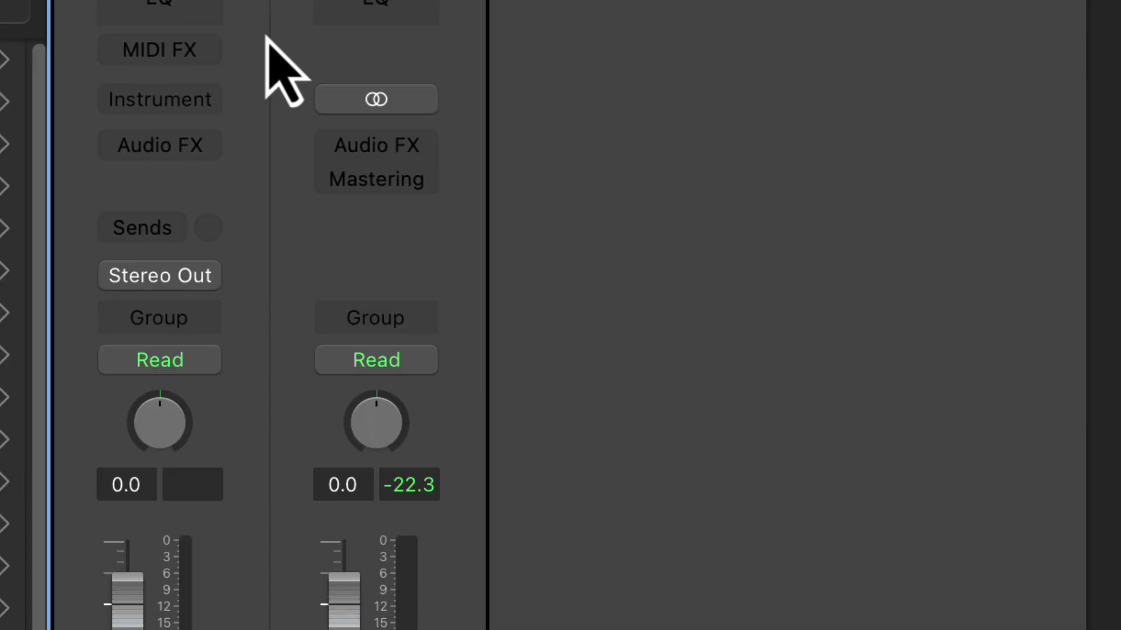
Step: Load Loopcloud Drum as Multi-Output (16xStereo) on the empty instrument channel strip and close its plug-in window
click(212, 100)
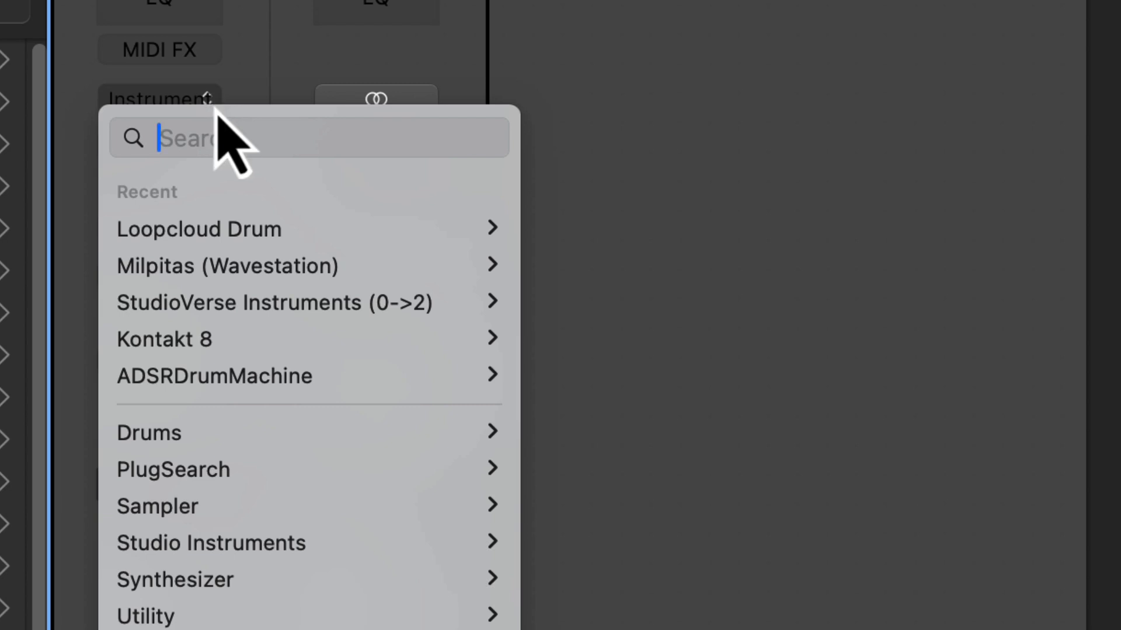
mouse_move(241, 234)
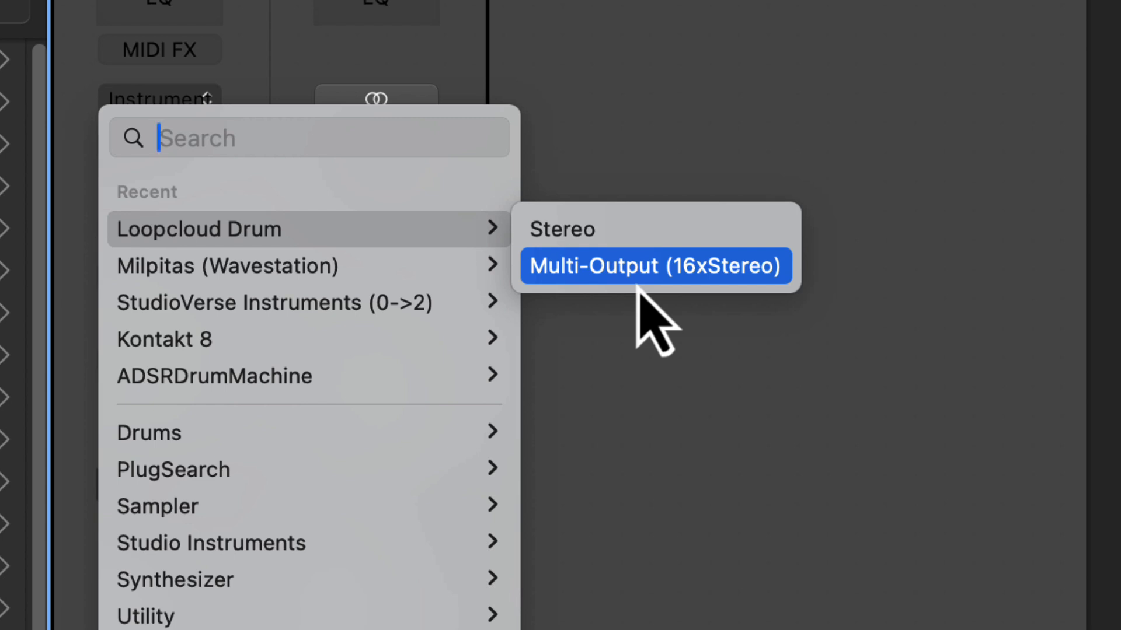
click(611, 269)
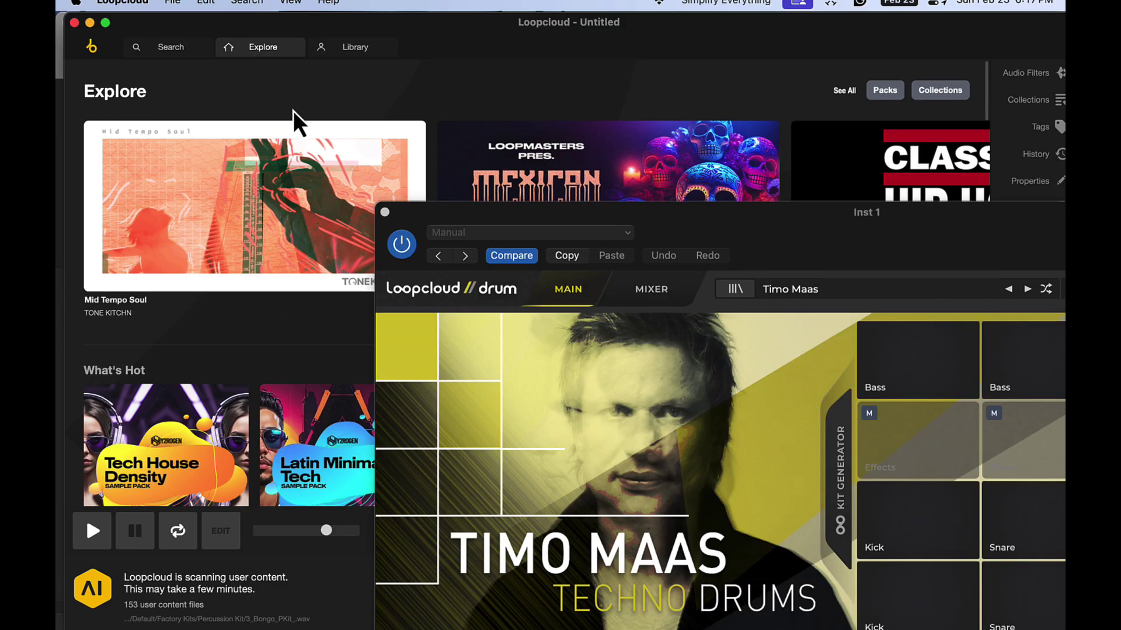
drag(537, 212, 244, 33)
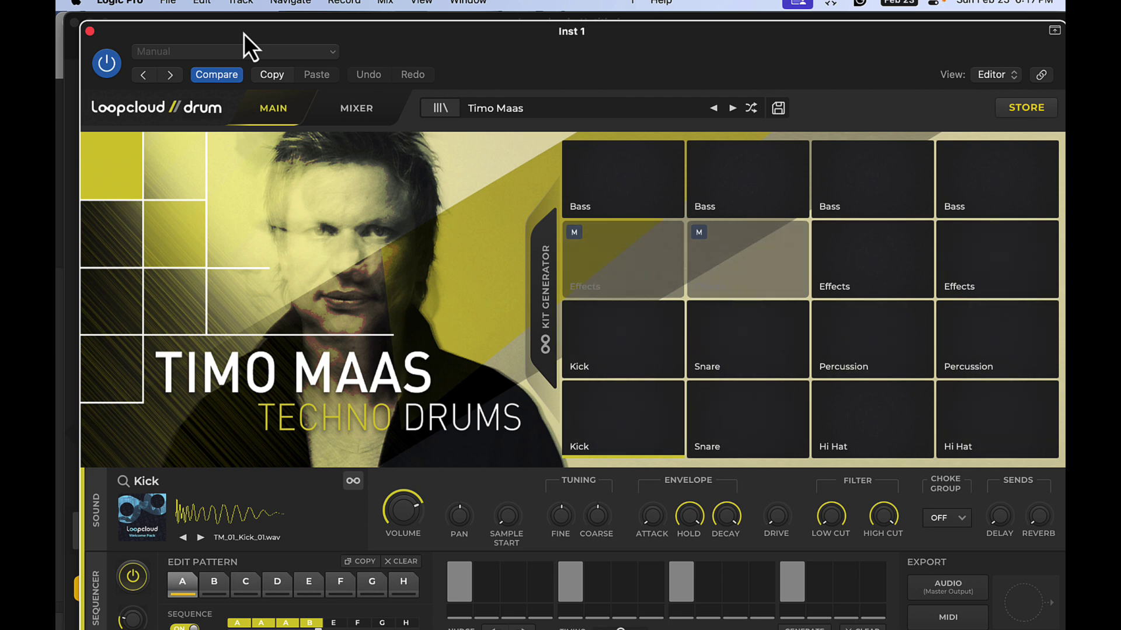
key(super+w)
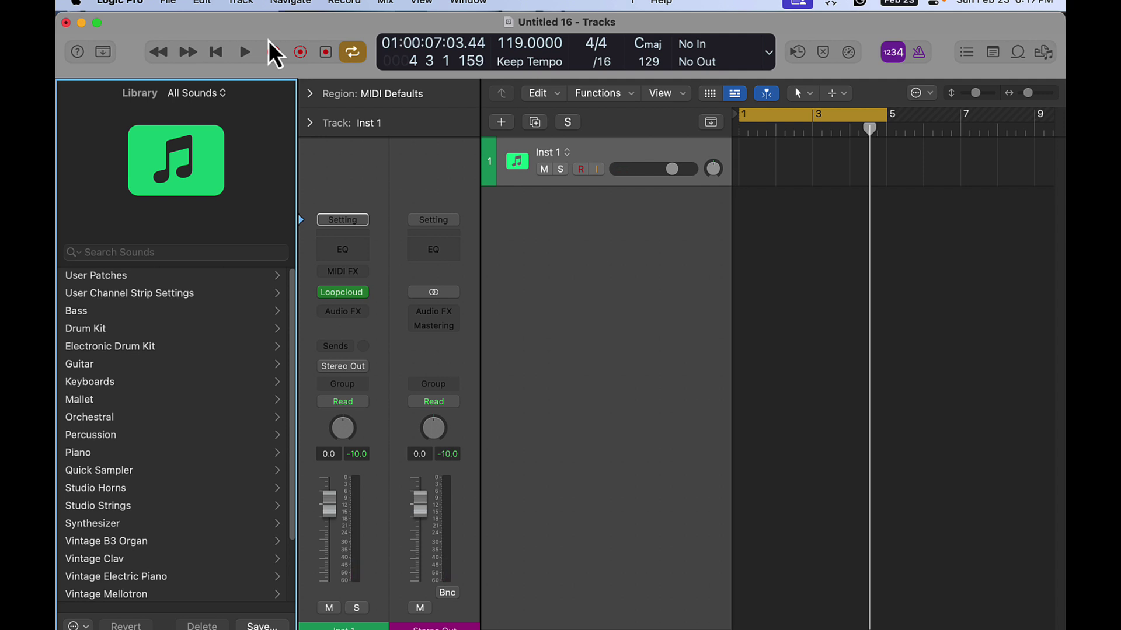
Step: Show the mixer and add 15 aux channel strips to the Loopcloud Drum instrument channel
key(x)
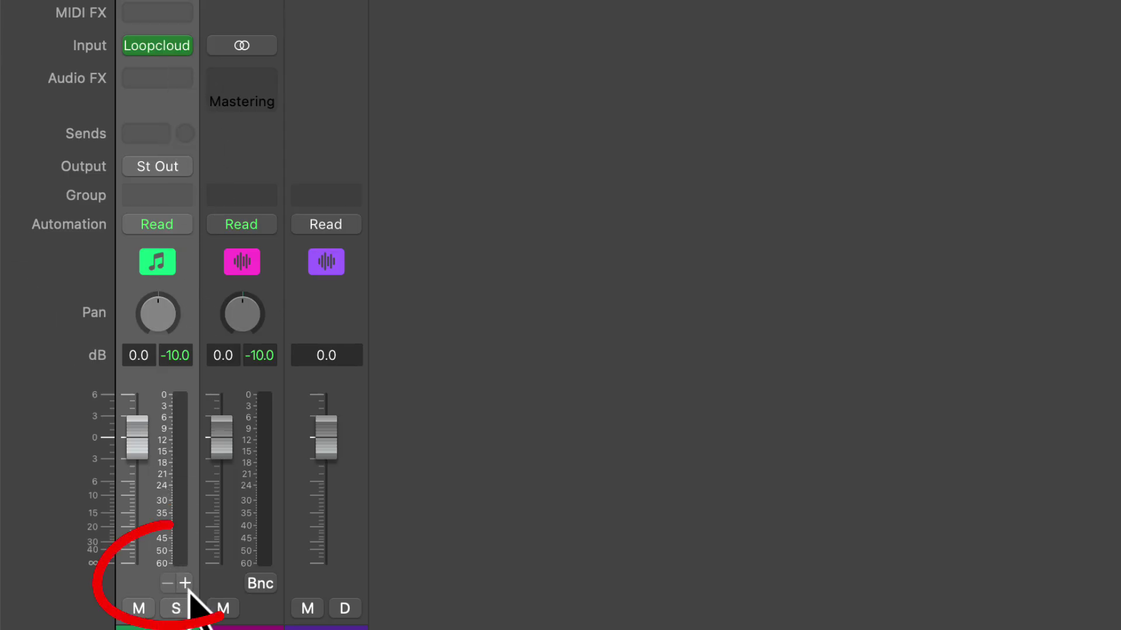
click(185, 583)
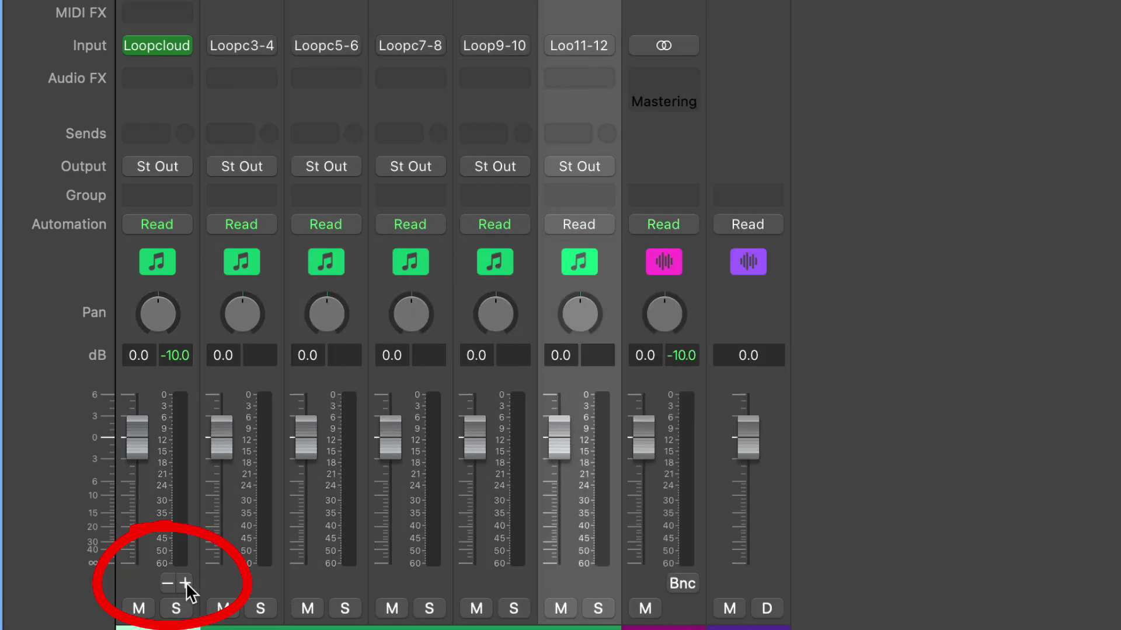
click(185, 583)
click(185, 583)
click(185, 583)
click(185, 583)
click(185, 583)
click(185, 583)
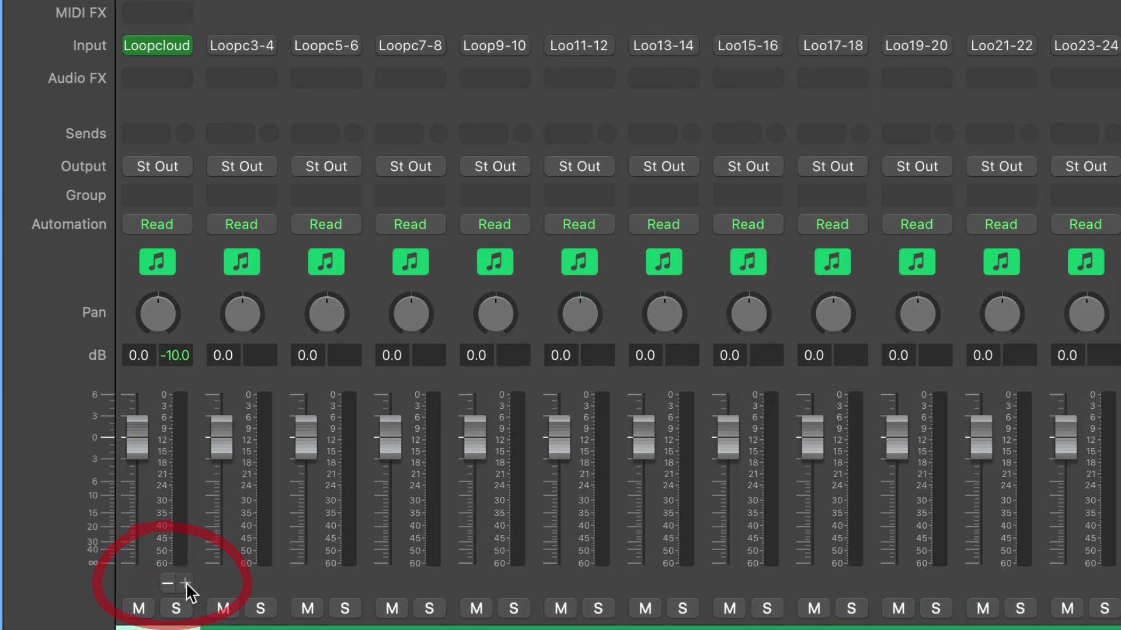
Step: Create tracks for all the Loopcloud Drum aux channel strips, Aux 1 to Aux 15, and hide the mixer
click(181, 390)
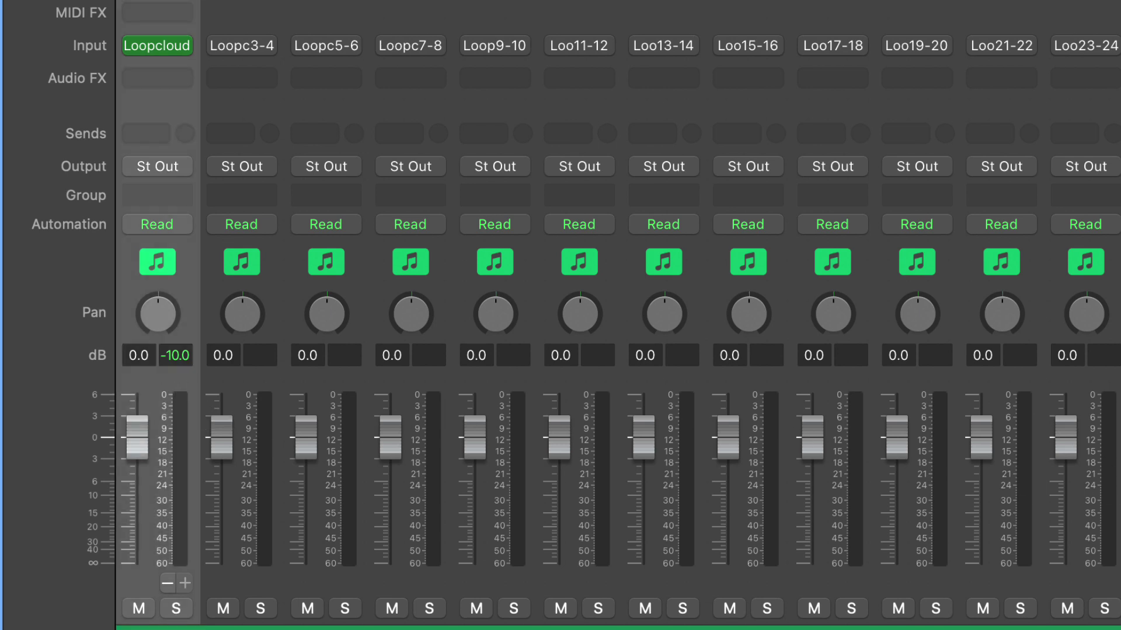
key(super+a)
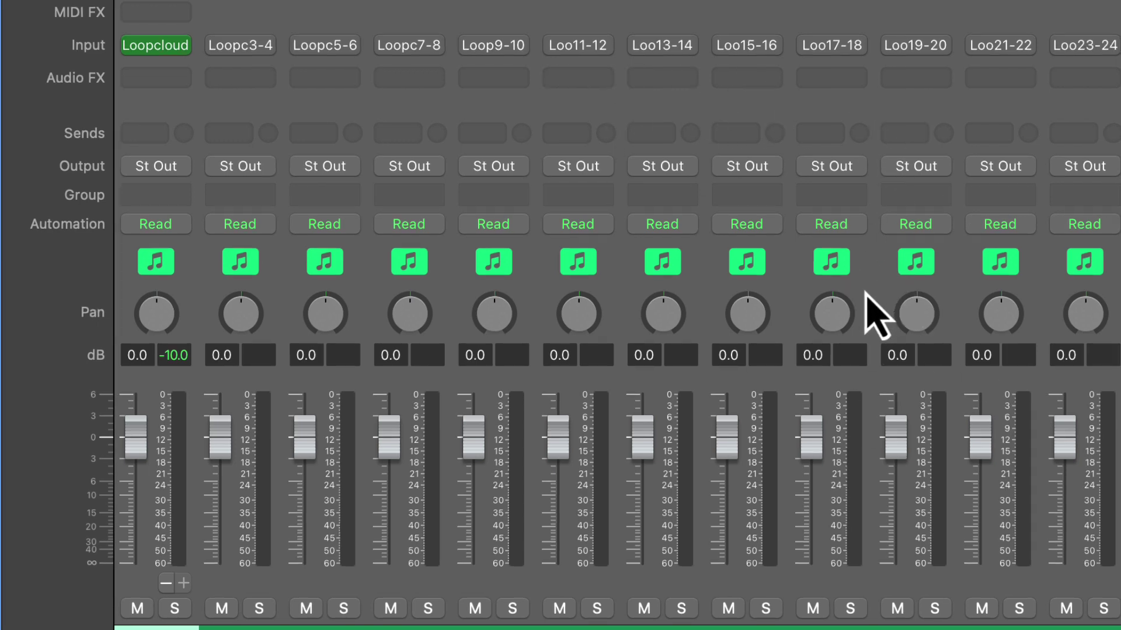
right_click(527, 286)
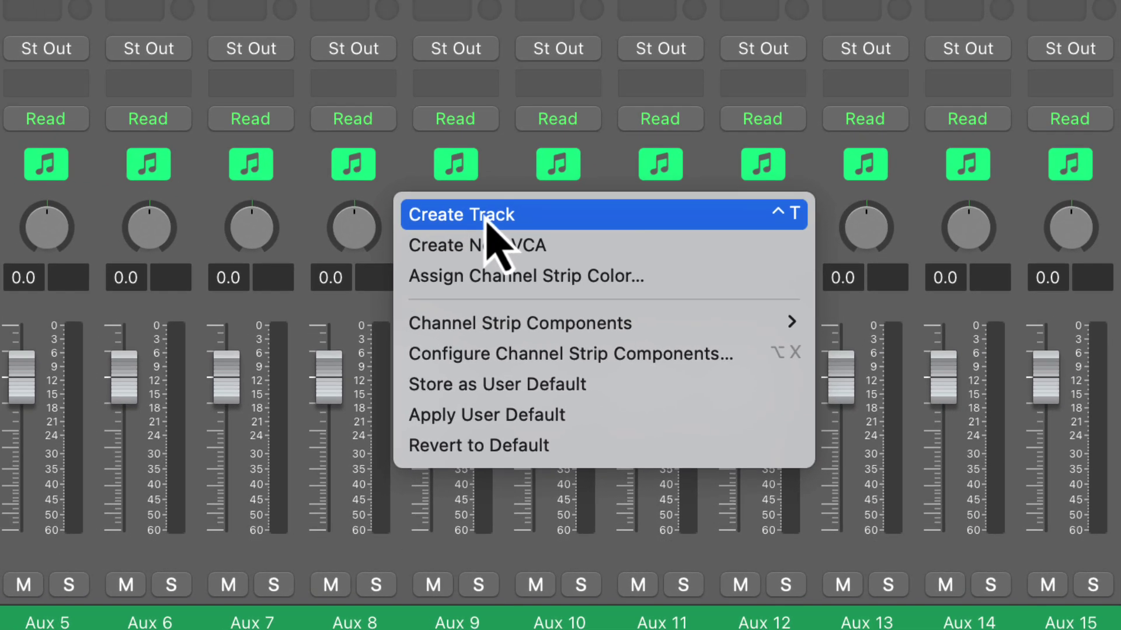
click(467, 205)
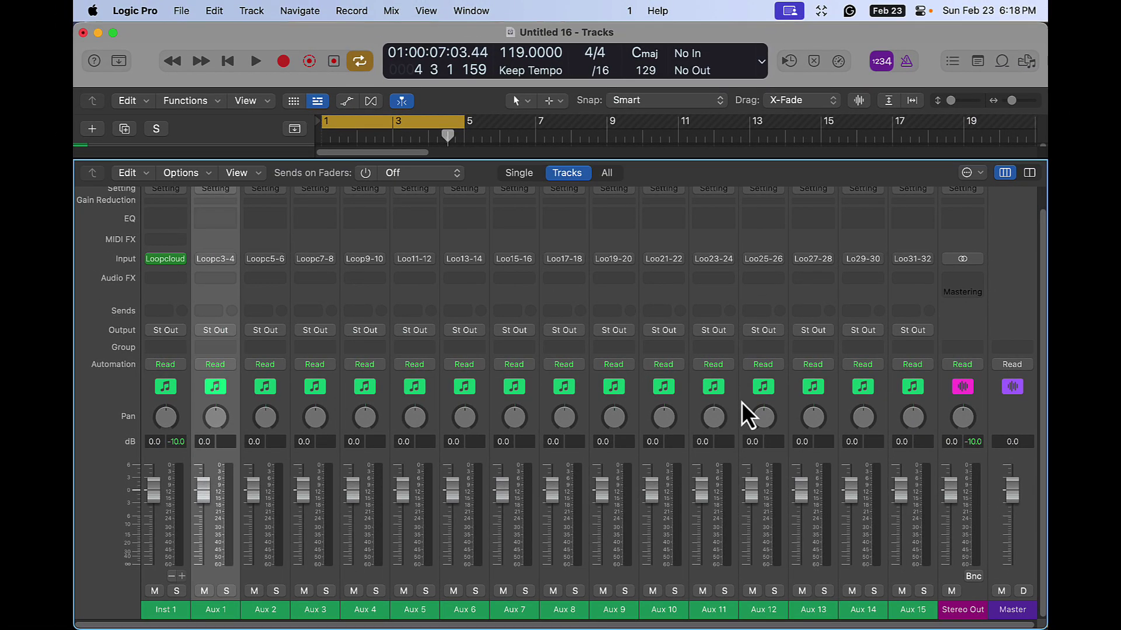
key(x)
scroll(490, 447, up, 2)
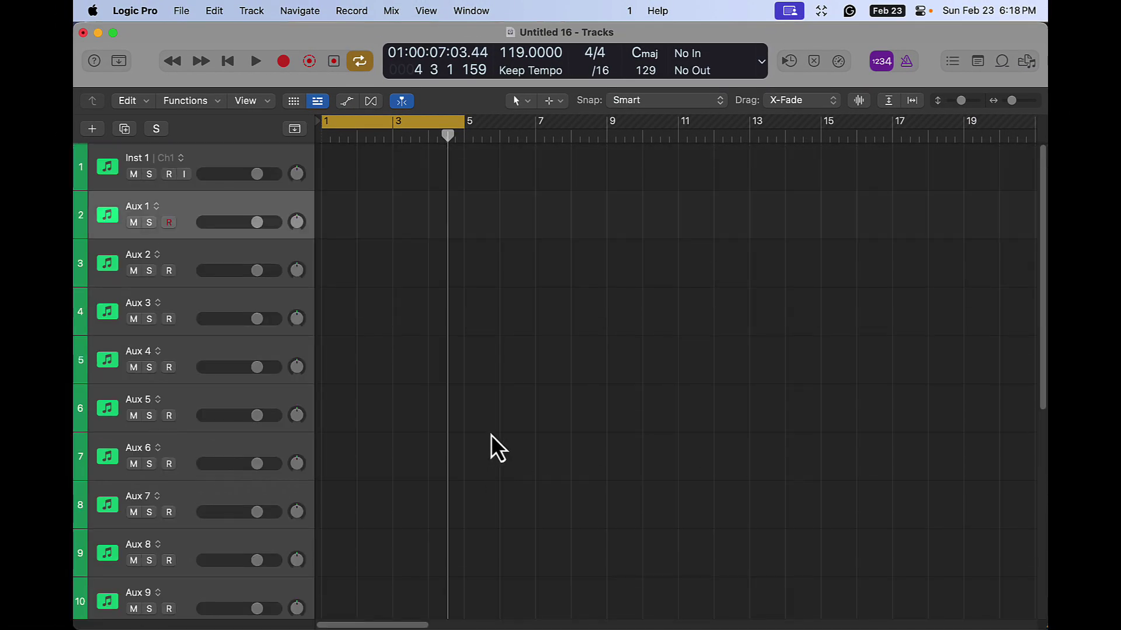
Step: Select the Inst 1 track and show the Library and the Inspector
click(230, 173)
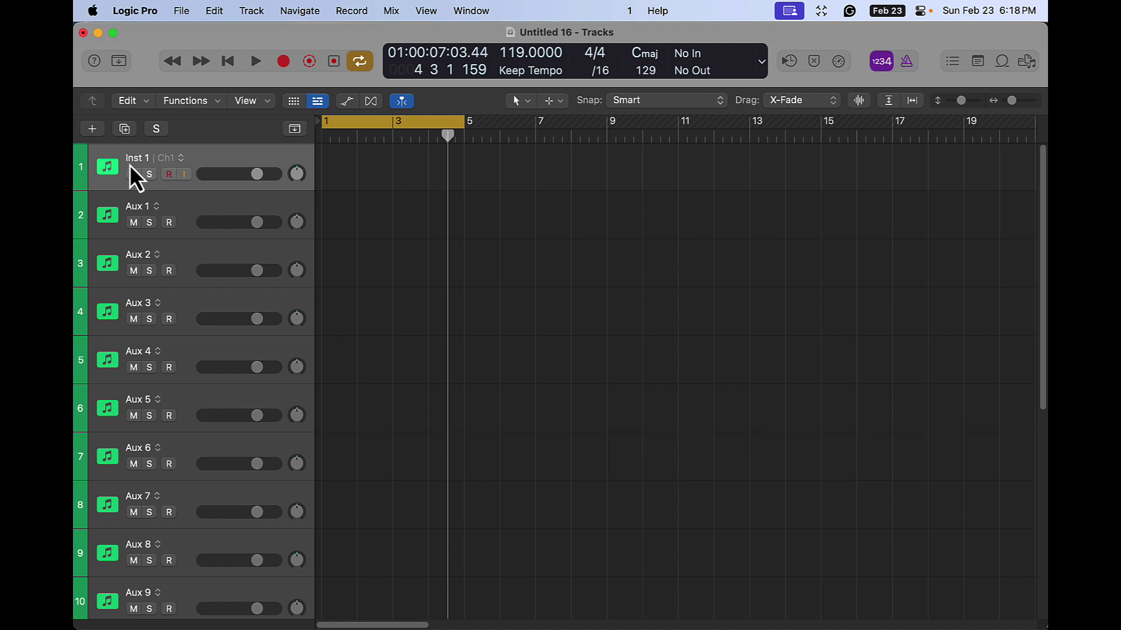
key(y)
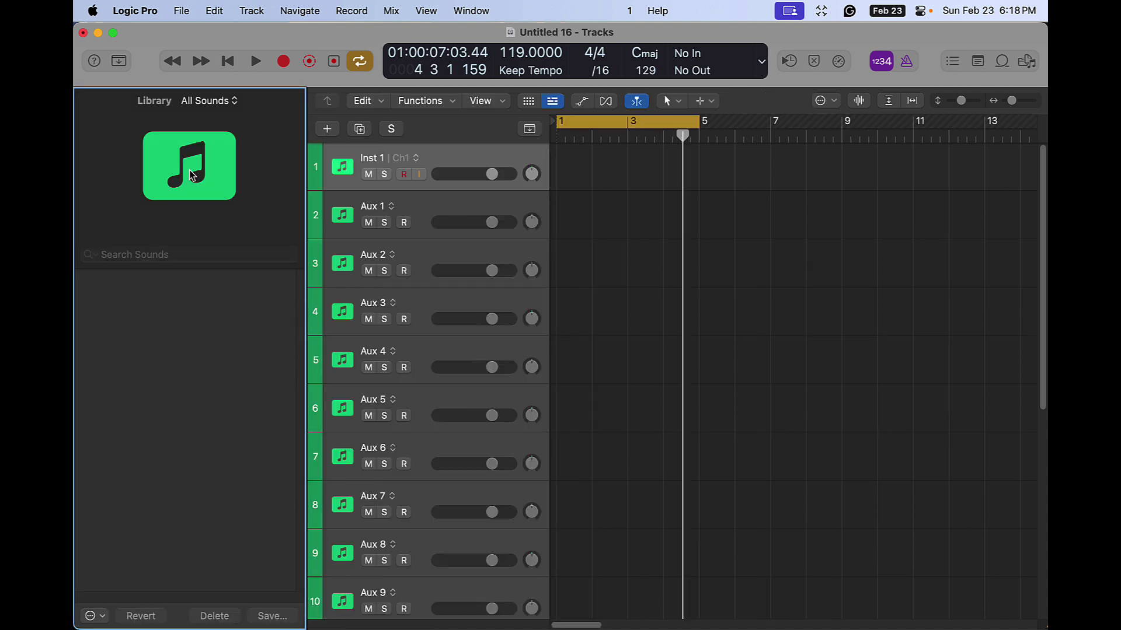
key(i)
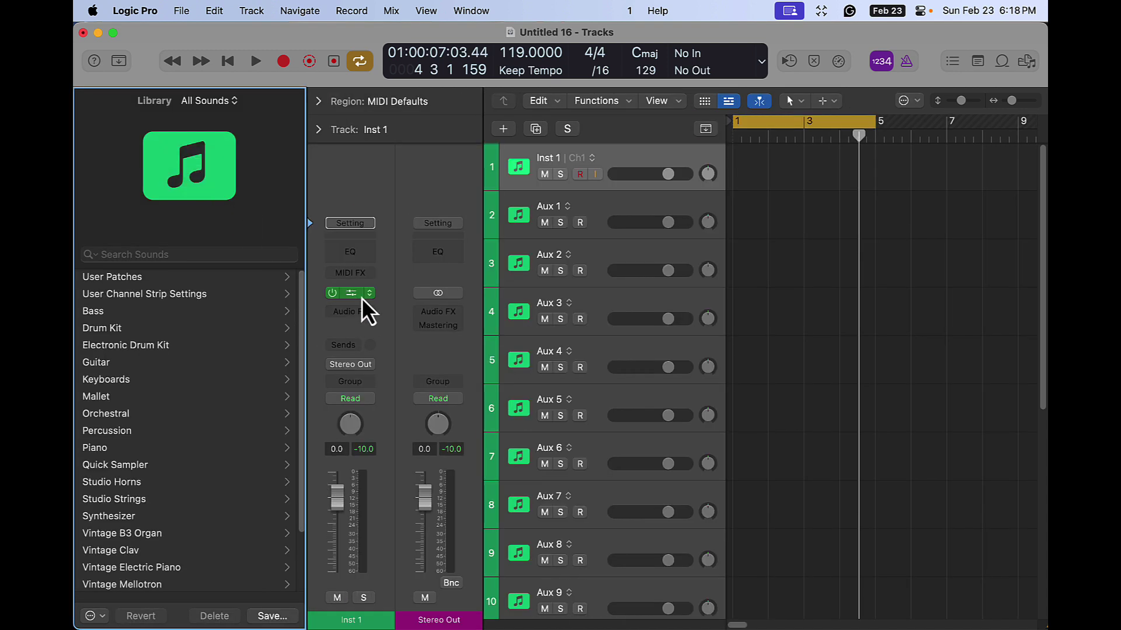
Step: Group all tracks from Inst 1 to the last aux into a summing stack
scroll(637, 311, down, 10)
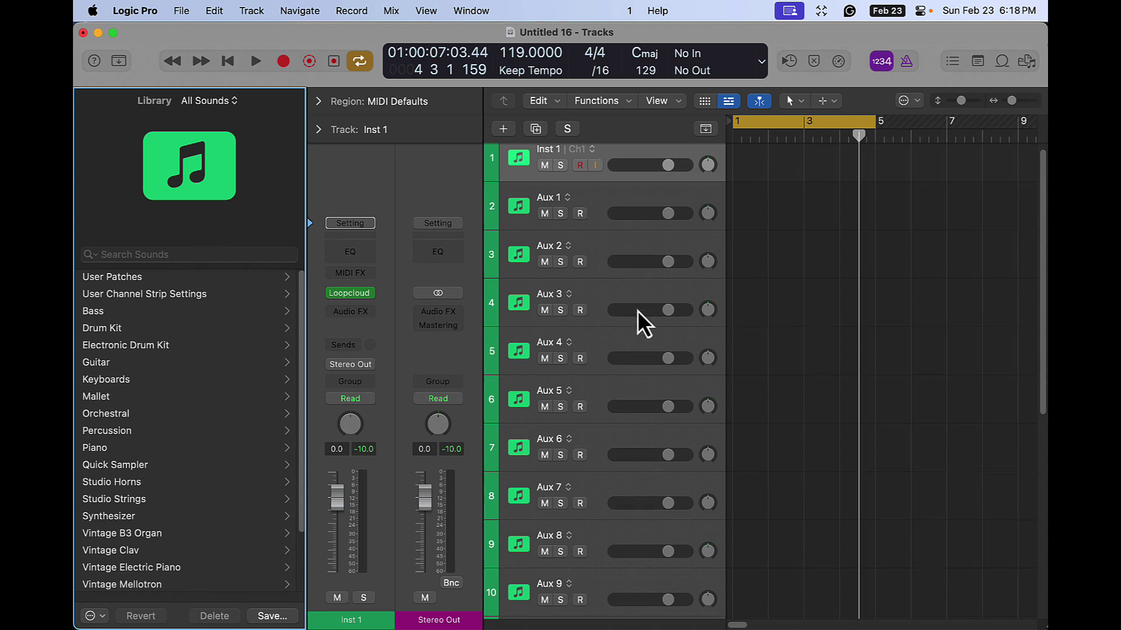
shift+click(606, 506)
scroll(593, 458, up, 8)
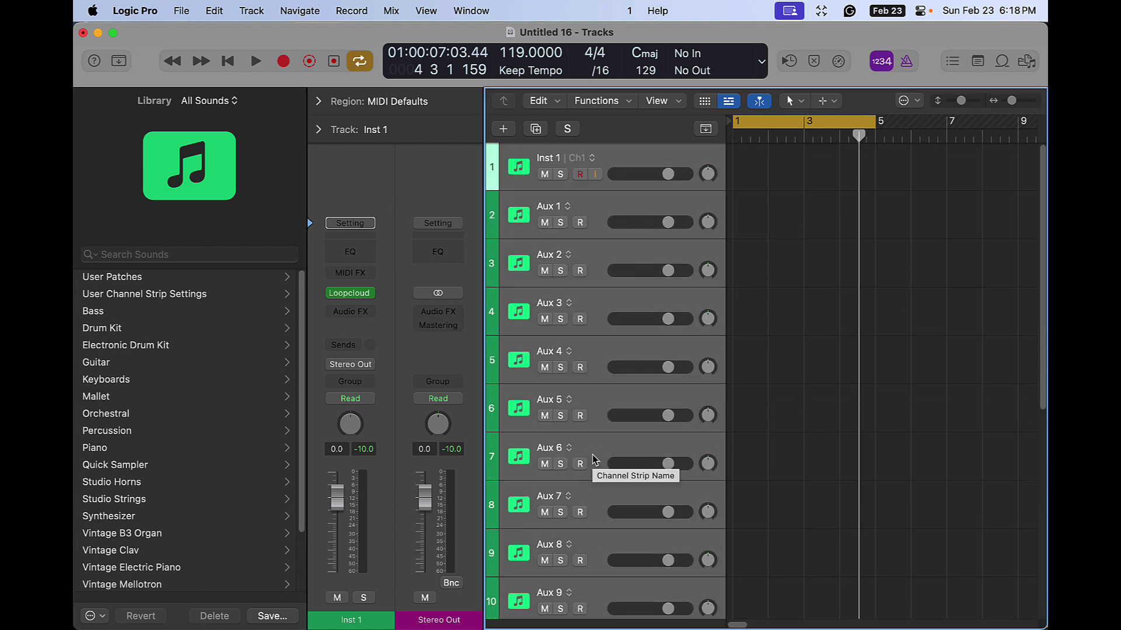
key(super+shift+d)
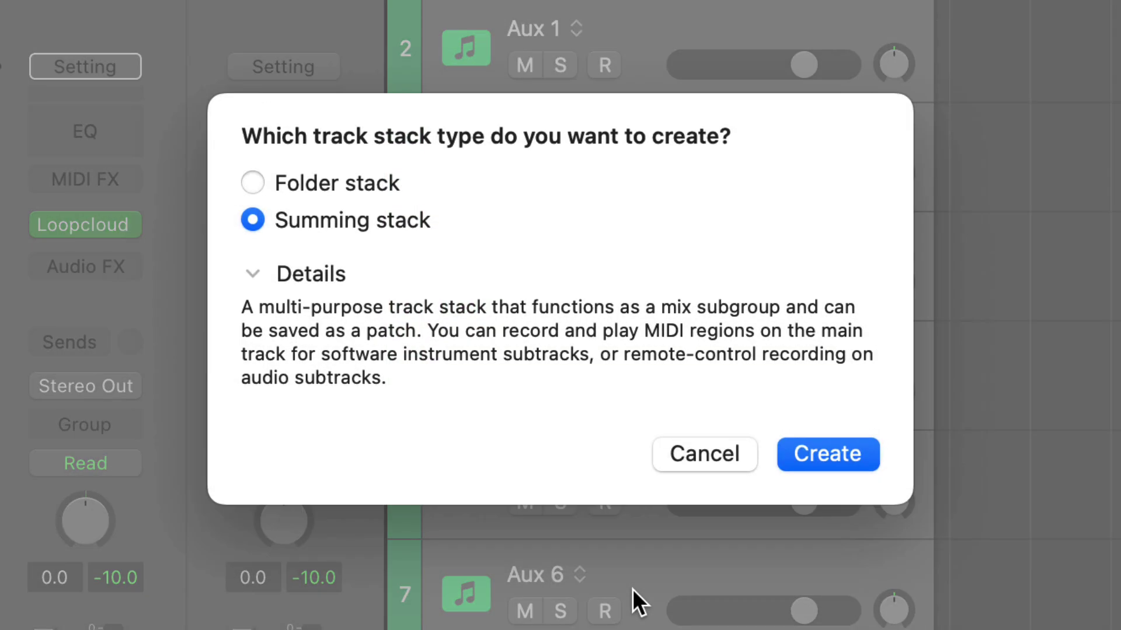
click(834, 457)
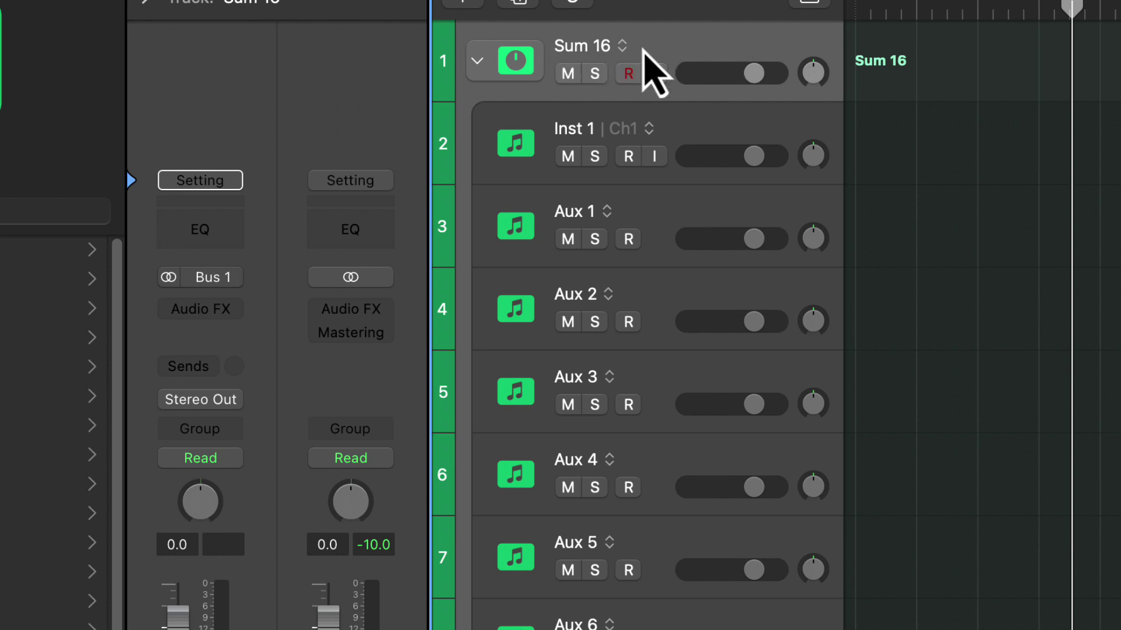
Step: Select the Inst 1 track in the stack and open Loopcloud Drum's internal mixer
click(754, 132)
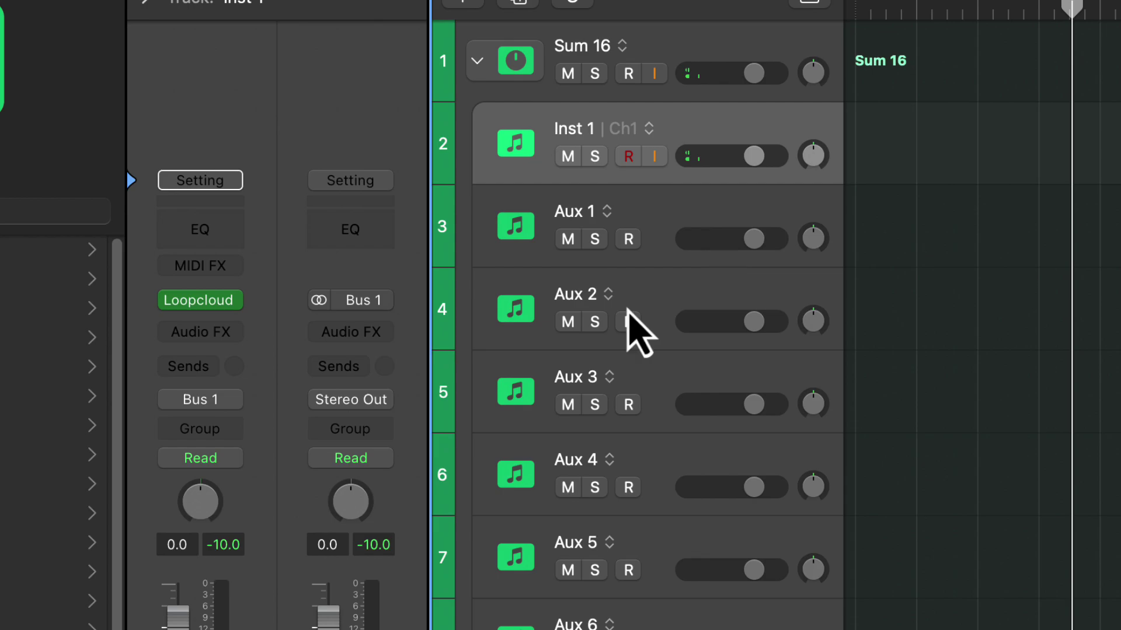
click(214, 301)
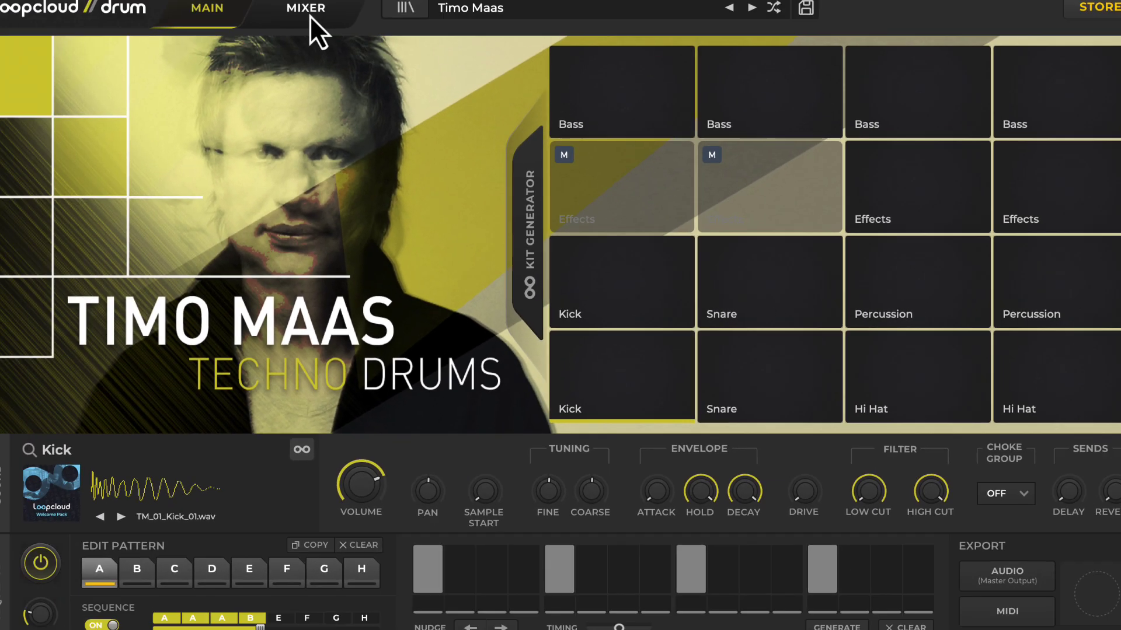
click(310, 15)
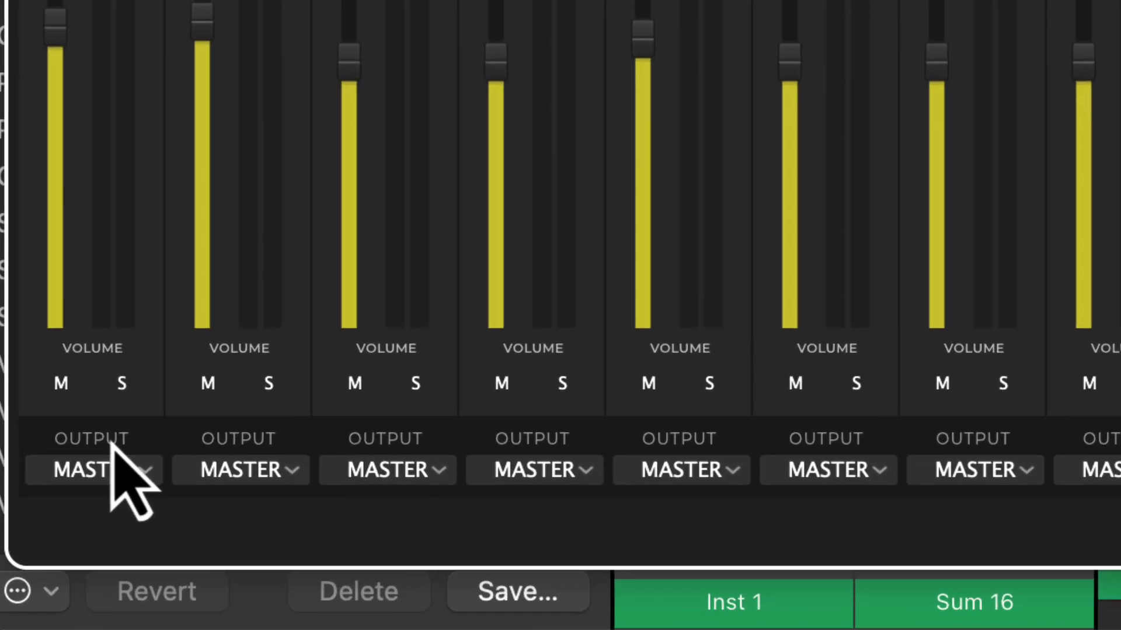
Step: Assign the first Kick channel to the MASTER output and route channels 2 to 6 to outputs 2 to 6
click(123, 461)
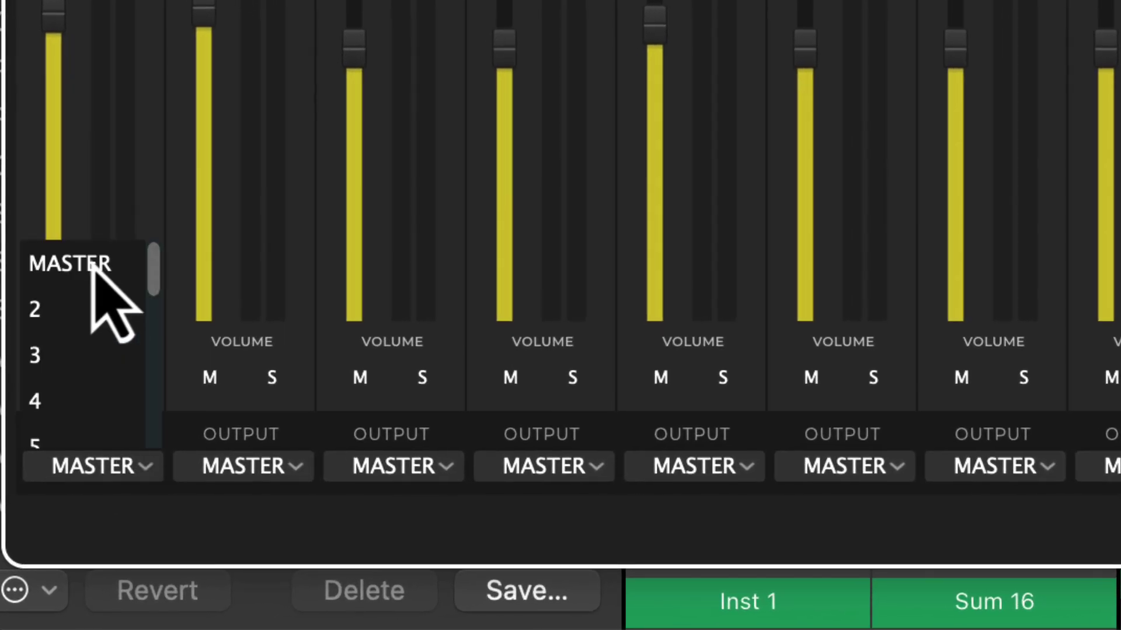
click(93, 263)
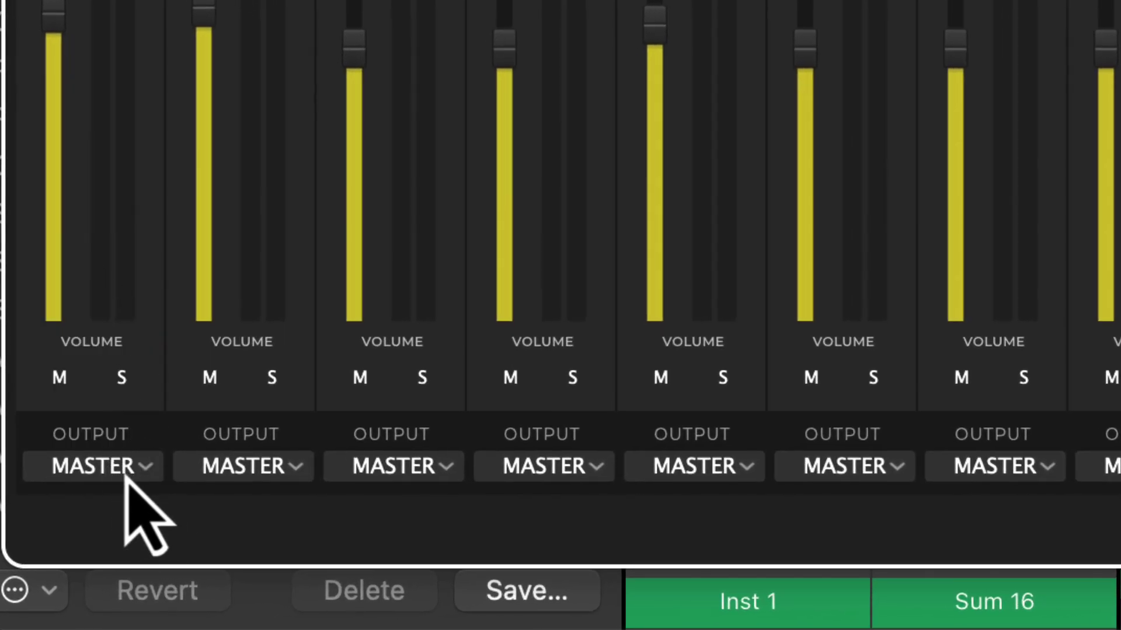
click(293, 470)
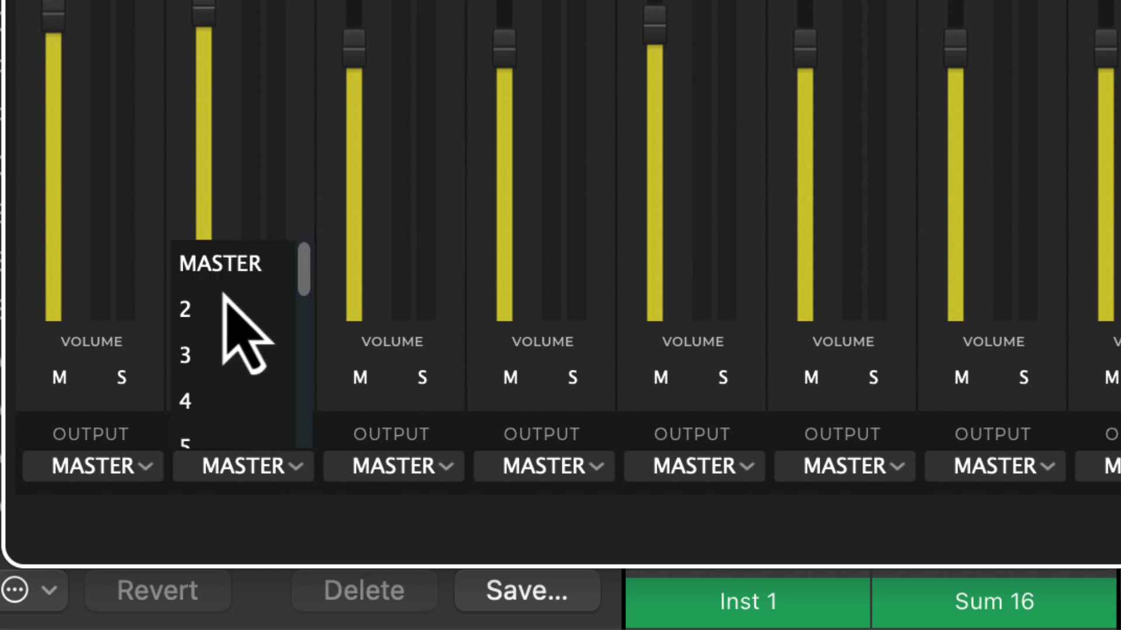
click(206, 312)
click(446, 466)
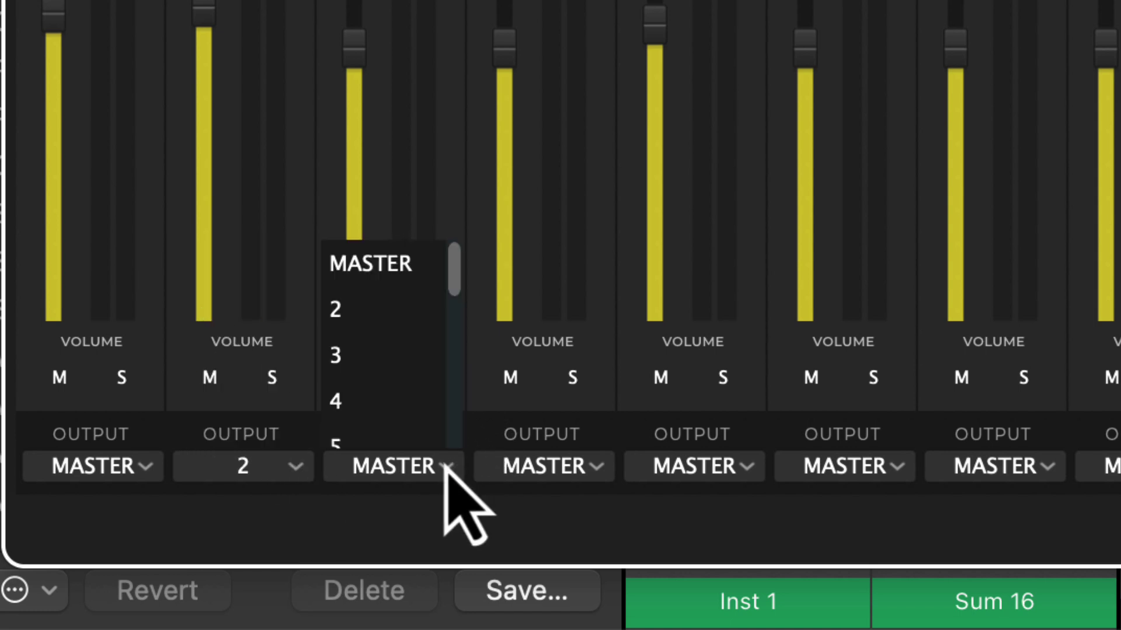
click(380, 361)
click(601, 468)
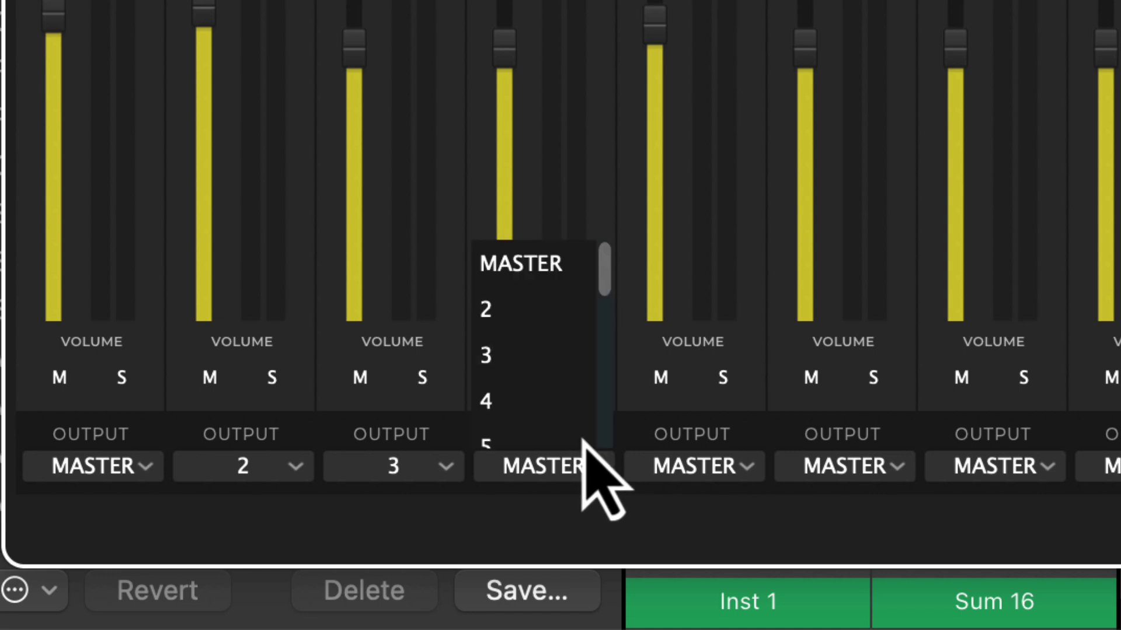
click(487, 400)
click(744, 470)
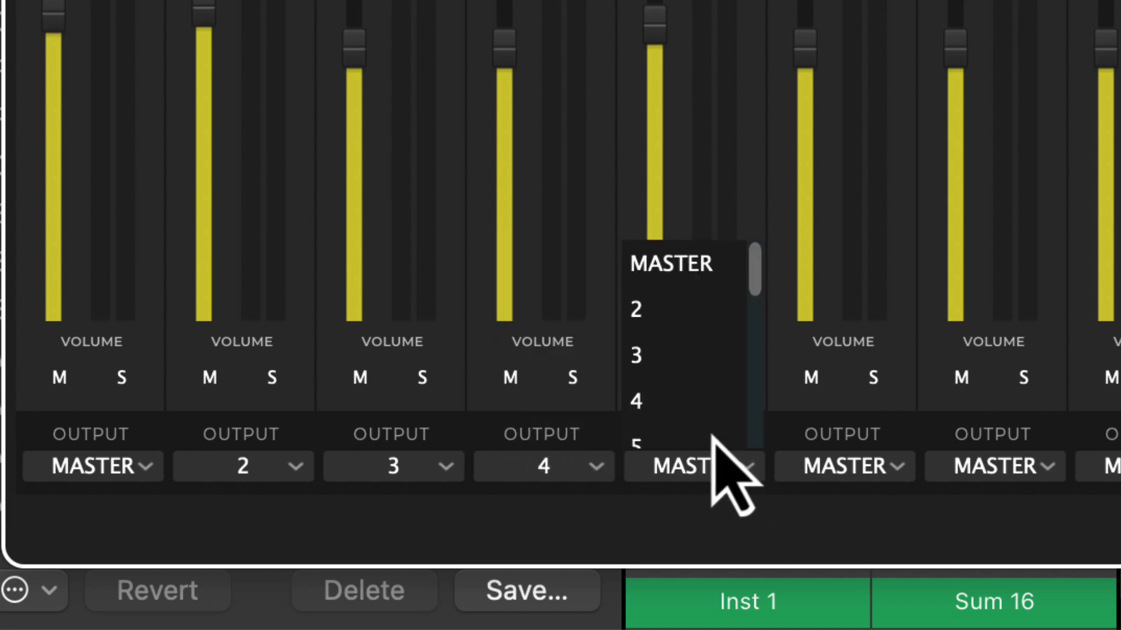
scroll(695, 447, down, 2)
click(697, 397)
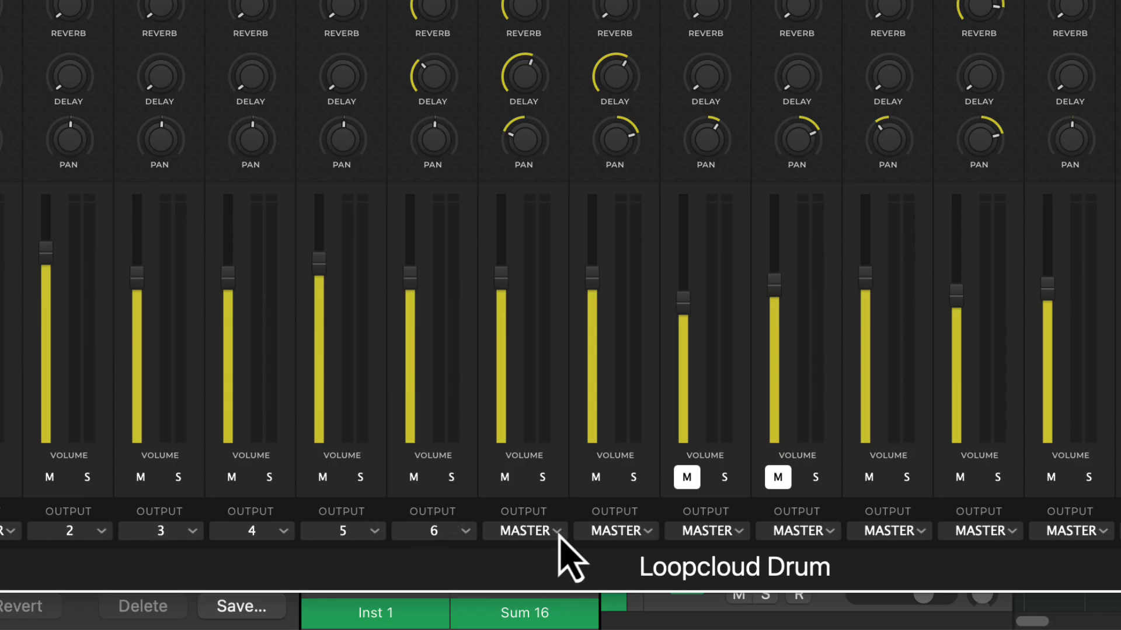
Step: Route Loopcloud Drum mixer channels 7 to 10 to outputs 7, 8, 9 and 10
click(558, 532)
click(503, 504)
click(646, 532)
click(615, 511)
click(737, 533)
click(698, 507)
click(835, 534)
click(781, 496)
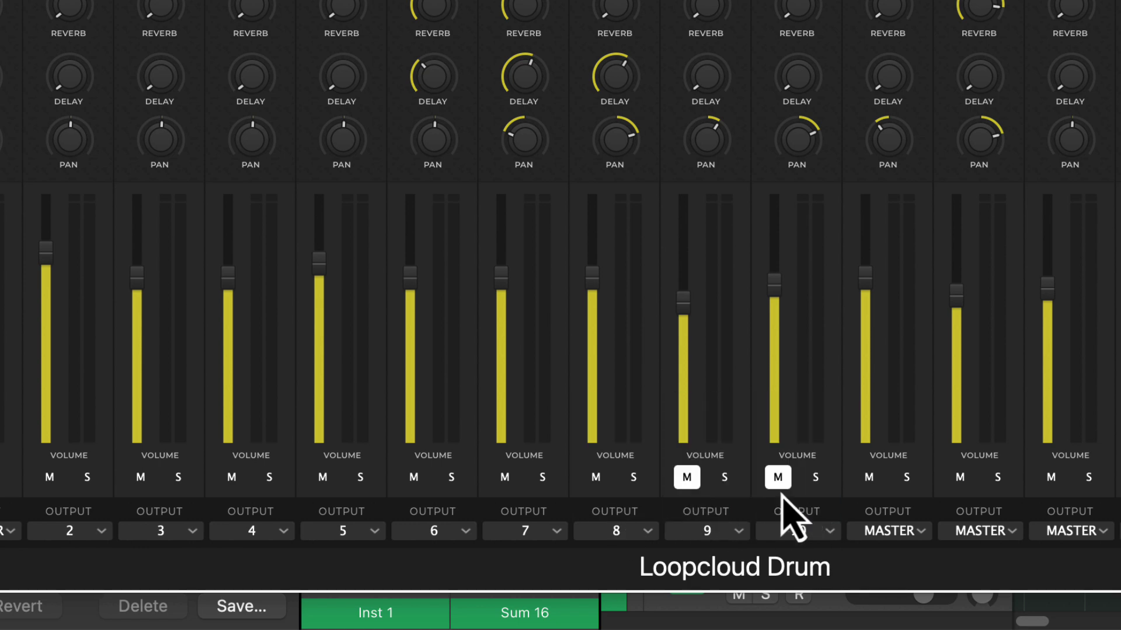
Step: Route the remaining Loopcloud Drum mixer channels, 11 to 16, to outputs 11 to 16
click(920, 532)
scroll(887, 461, down, 10)
click(881, 450)
click(1011, 533)
scroll(975, 449, down, 10)
click(964, 402)
click(1099, 533)
click(1051, 426)
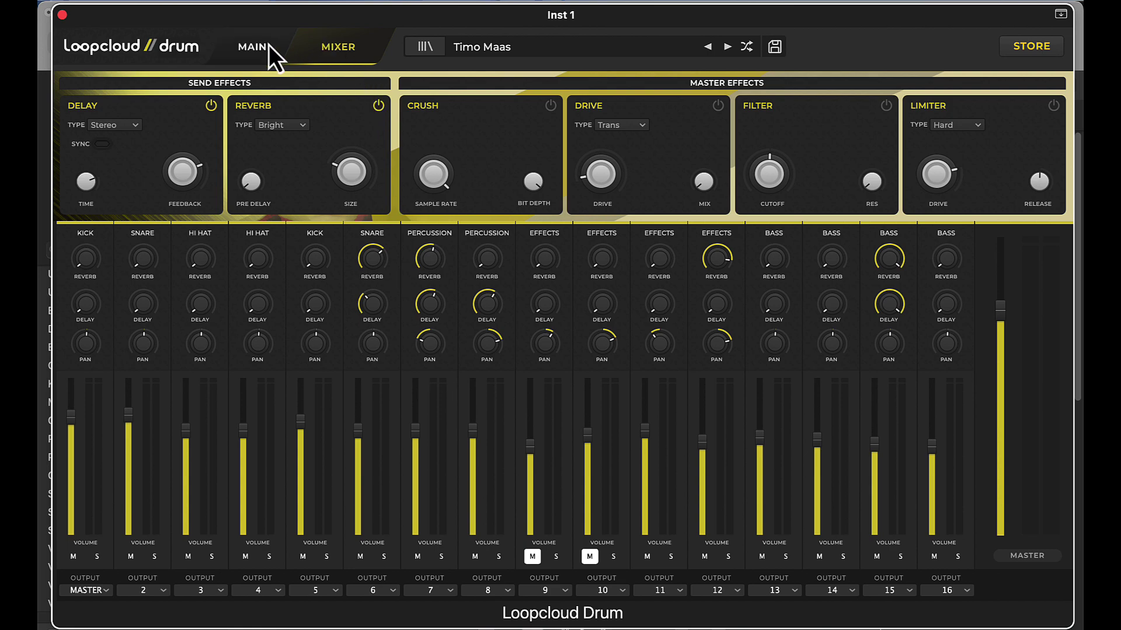
Step: Return Loopcloud Drum to its main page, hide the plug-in window and show the Logic mixer
click(251, 47)
key(v)
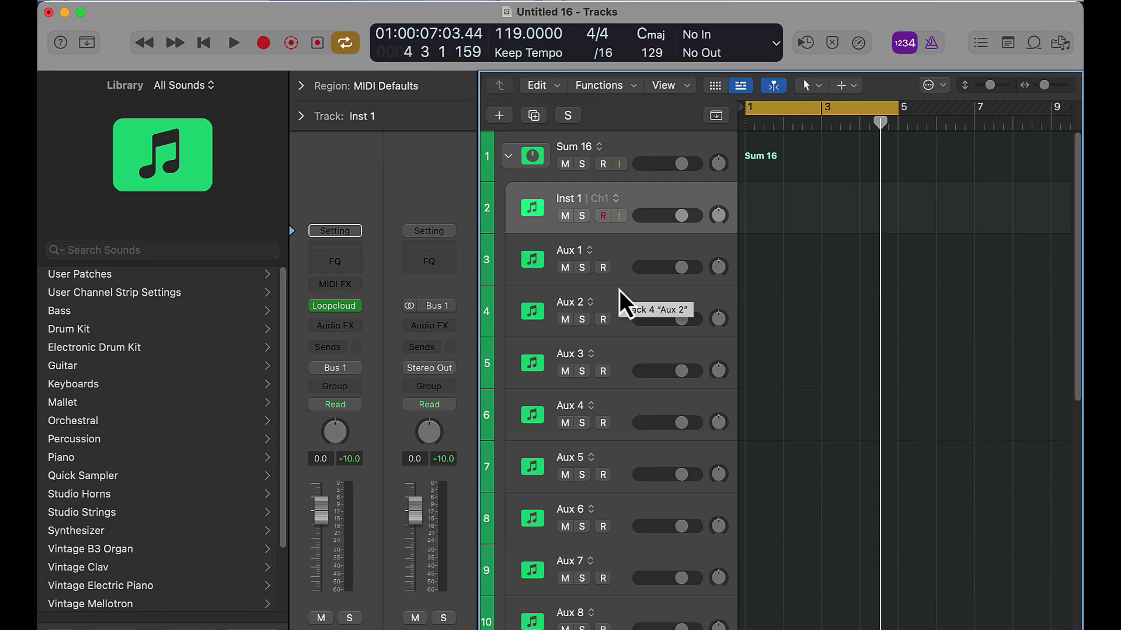
key(x)
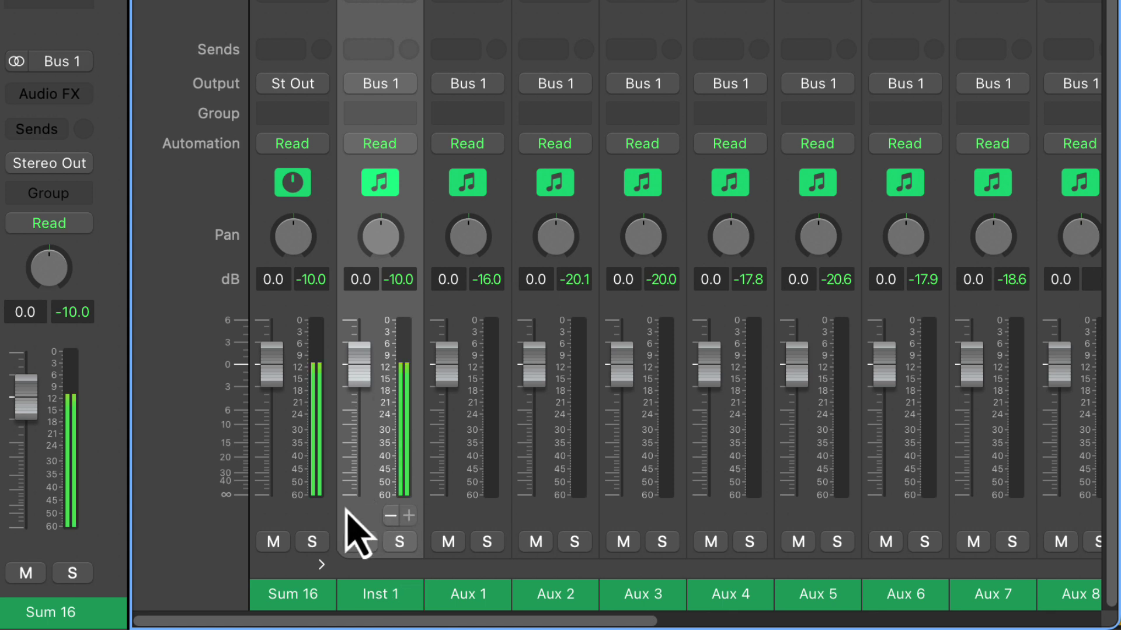
Step: Check the output routing on Loopcloud Drum's mixer page and load the Basic Kit - 140 Pattern 1 preset
click(283, 571)
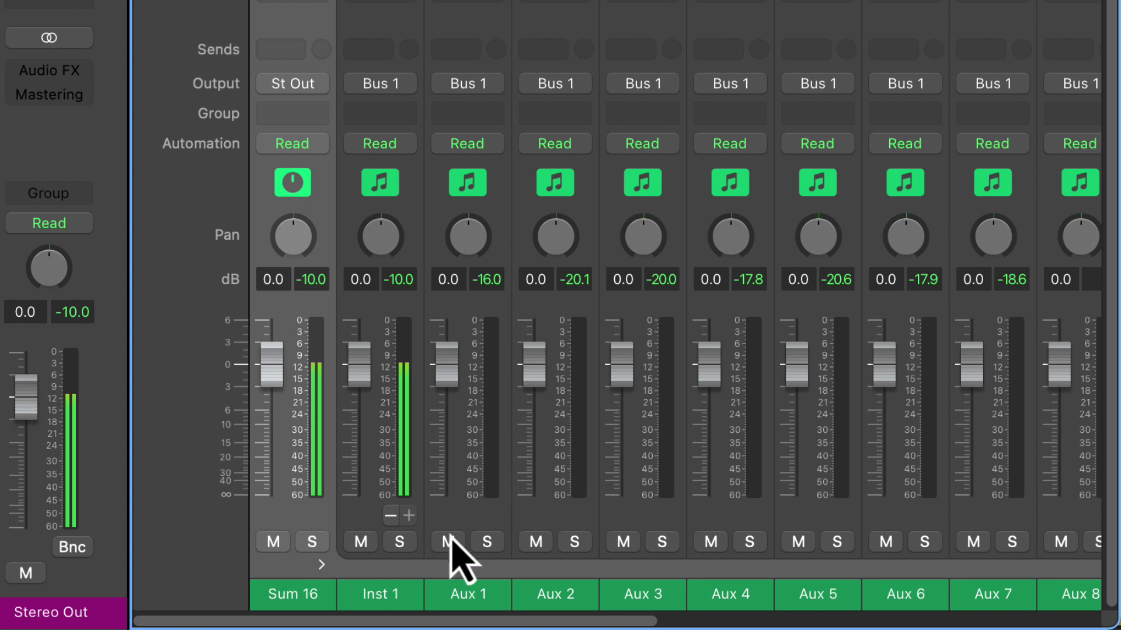
click(479, 514)
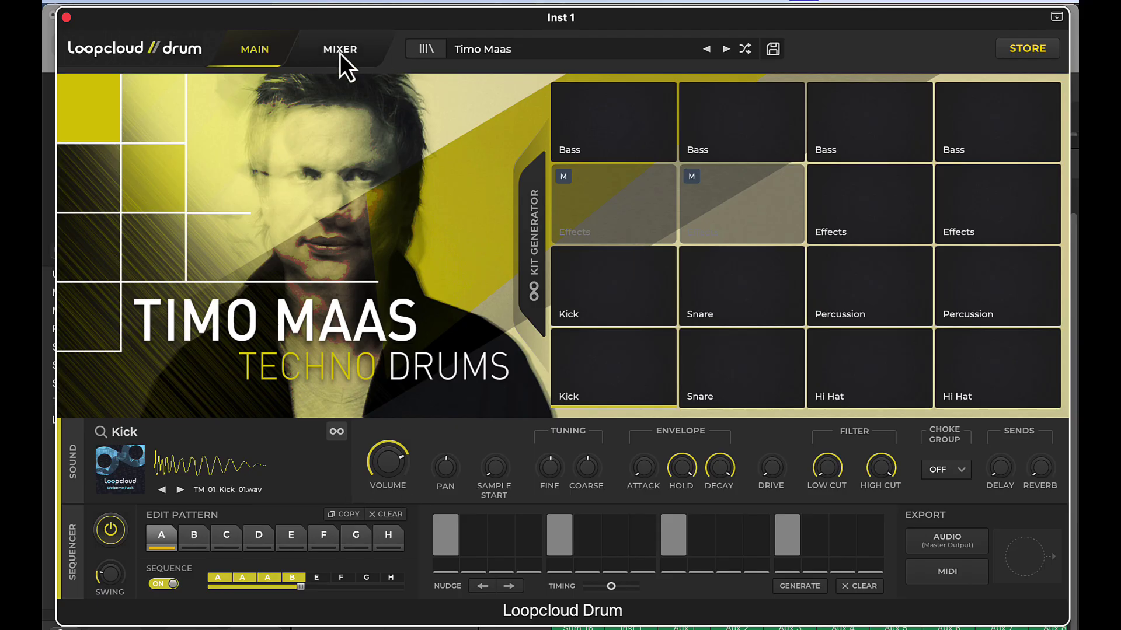
click(340, 52)
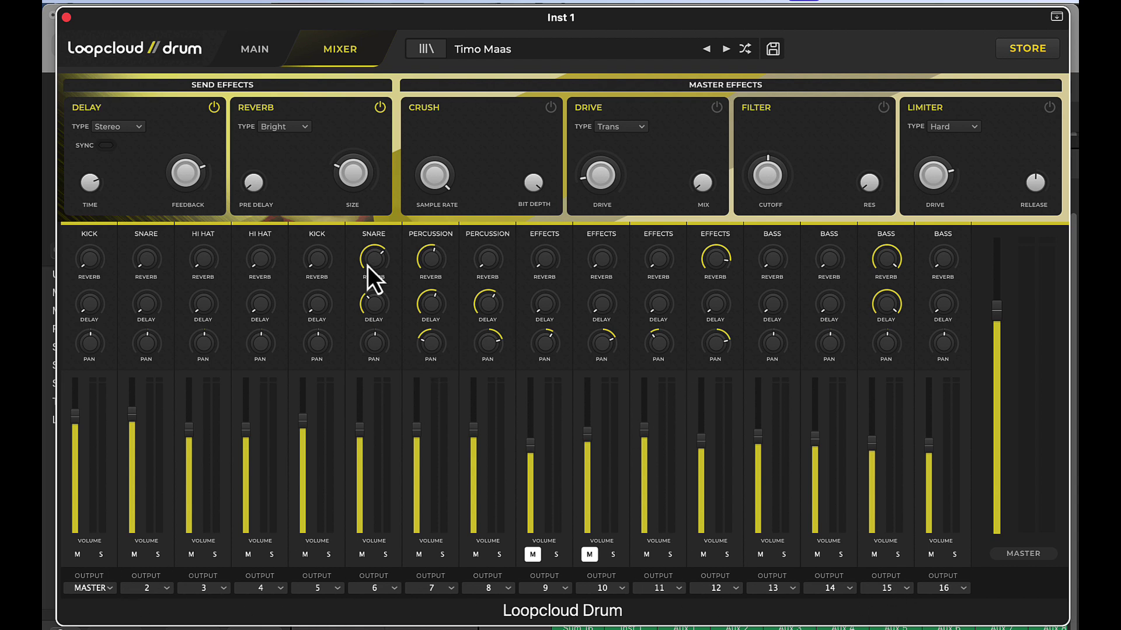
click(726, 49)
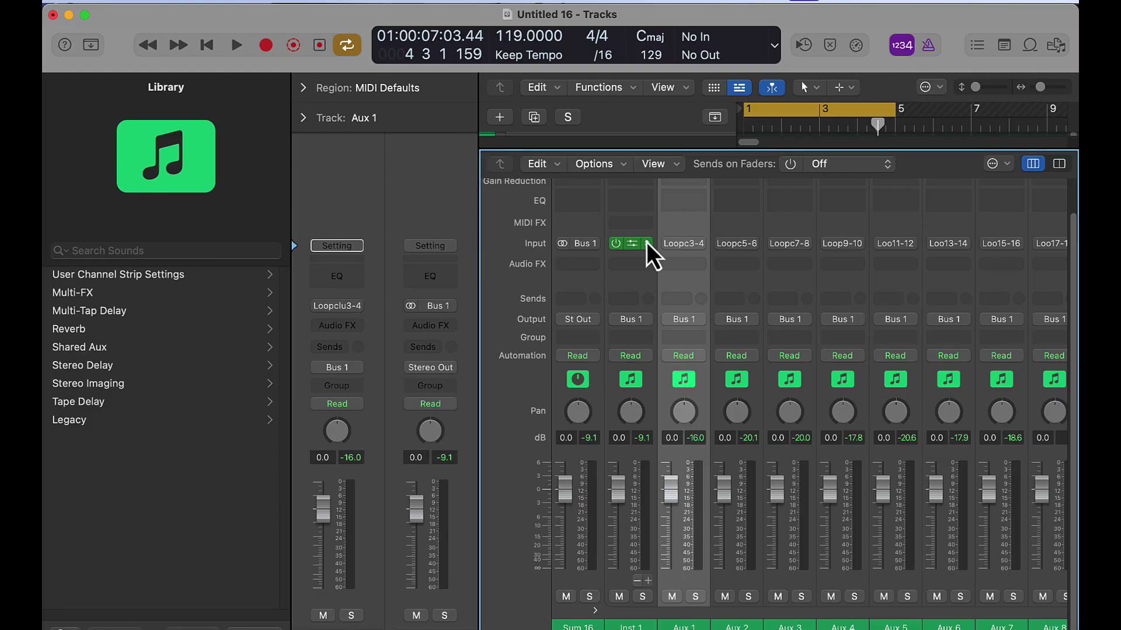
Step: Start playback and hide the Library and inspector so the mixer shows every channel of the stack
key(space)
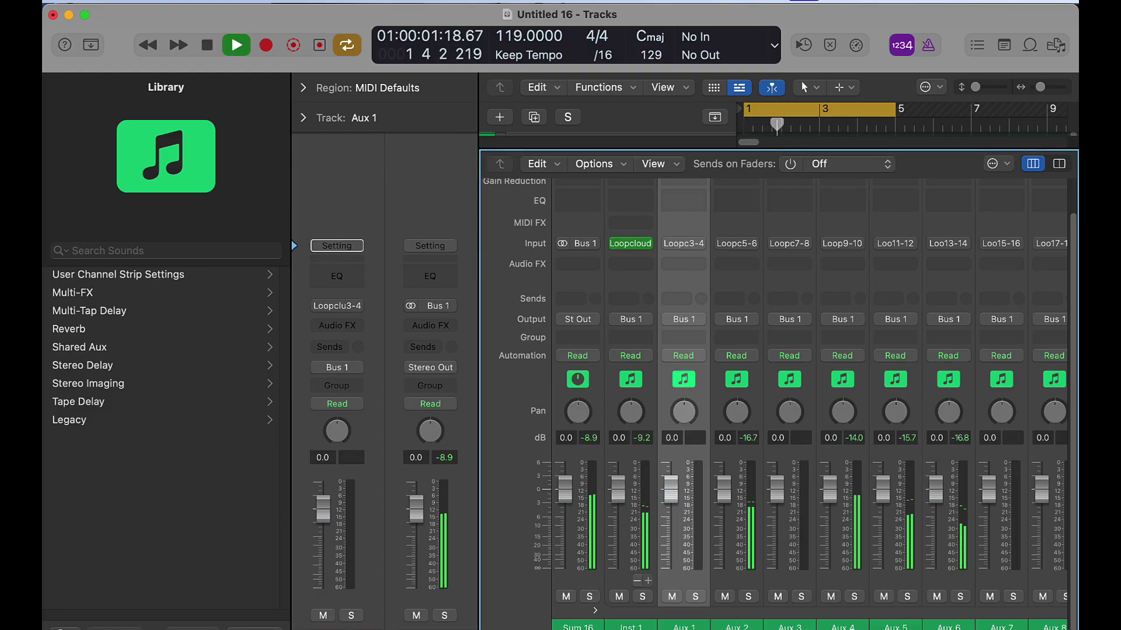
scroll(644, 256, right, 3)
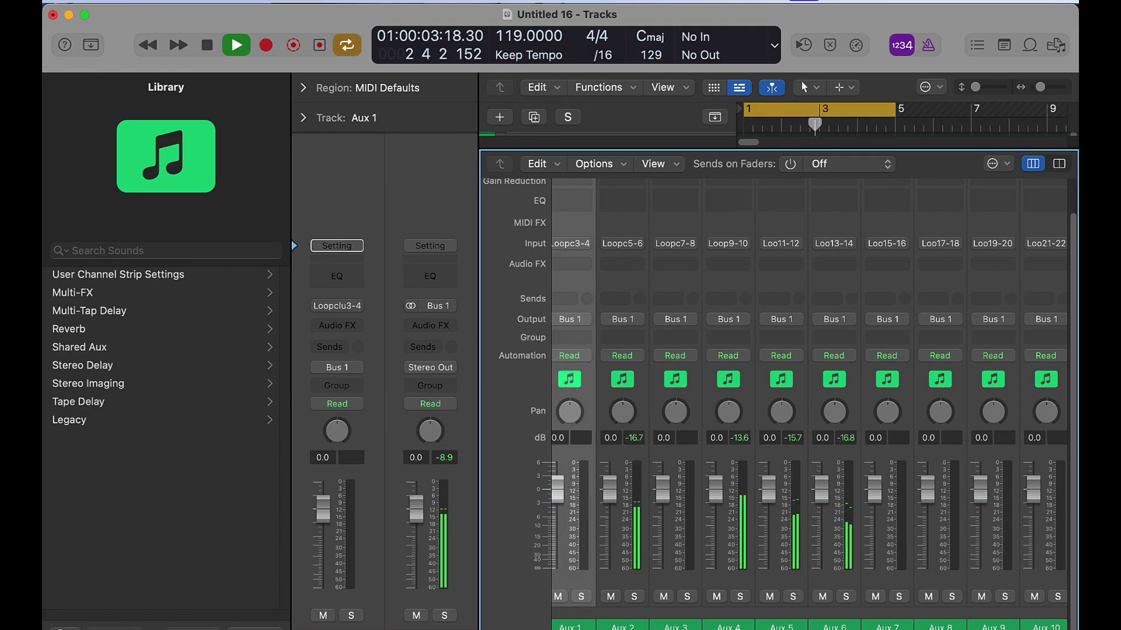
key(y)
key(i)
scroll(489, 612, left, 1)
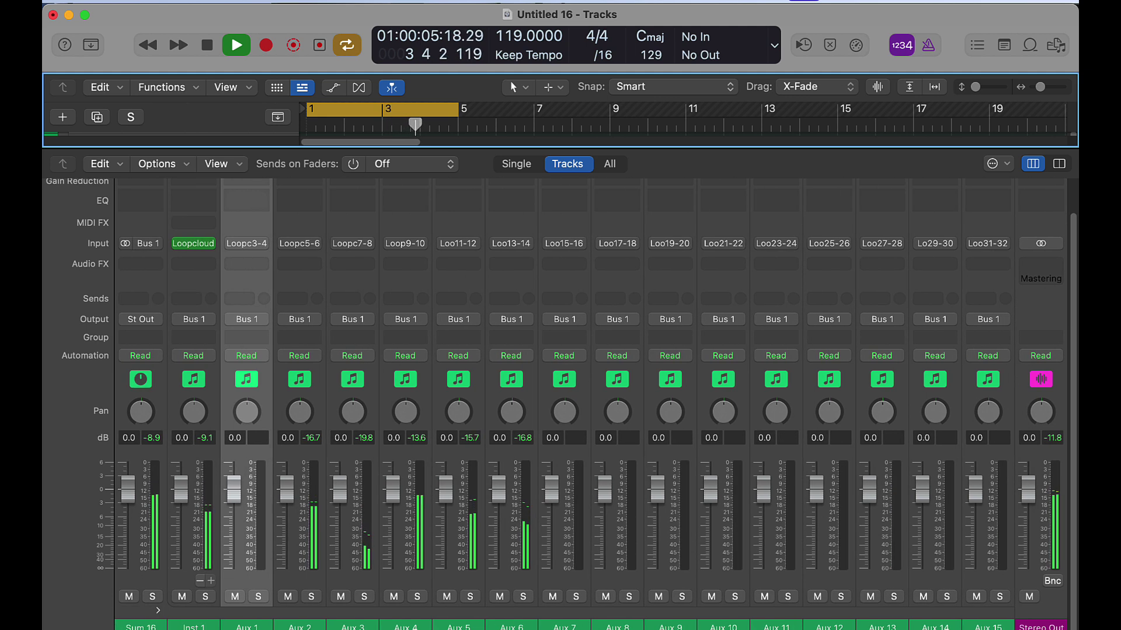
Step: Solo Inst 1 and add a Channel EQ with the Standard Kick EQ preset to it
click(206, 596)
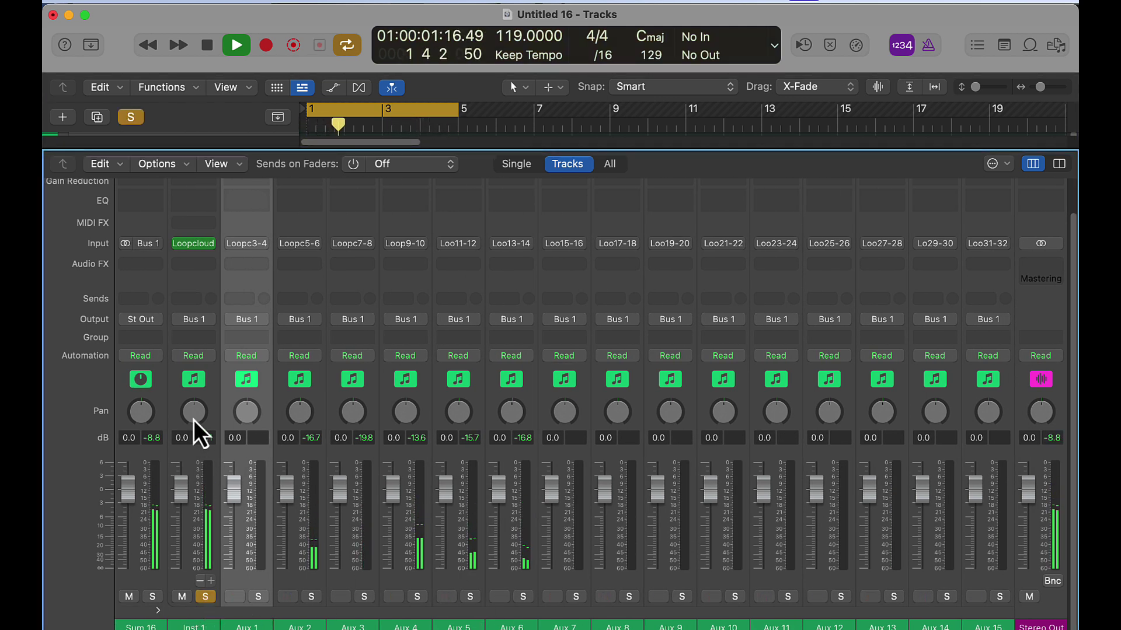
scroll(216, 420, up, 2)
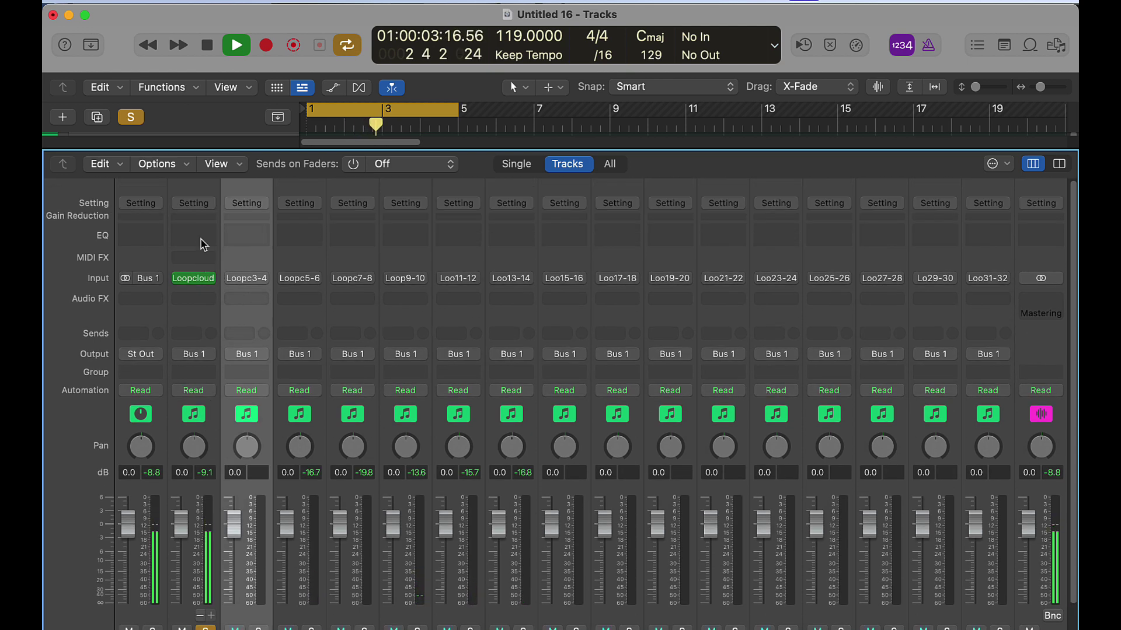
click(203, 239)
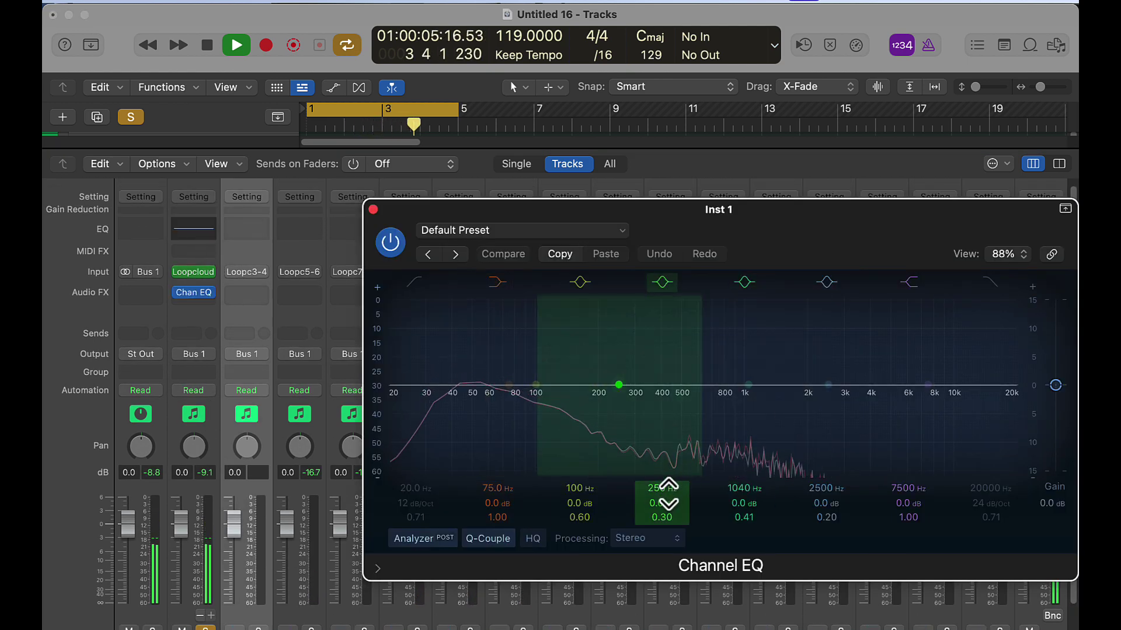
click(488, 231)
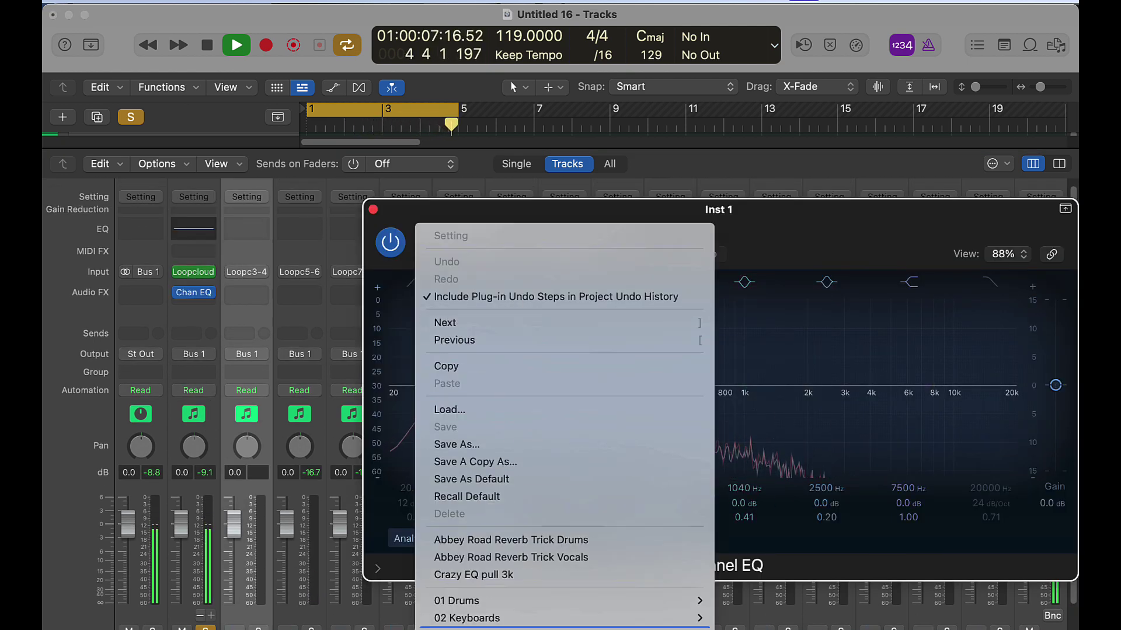
mouse_move(708, 533)
click(739, 526)
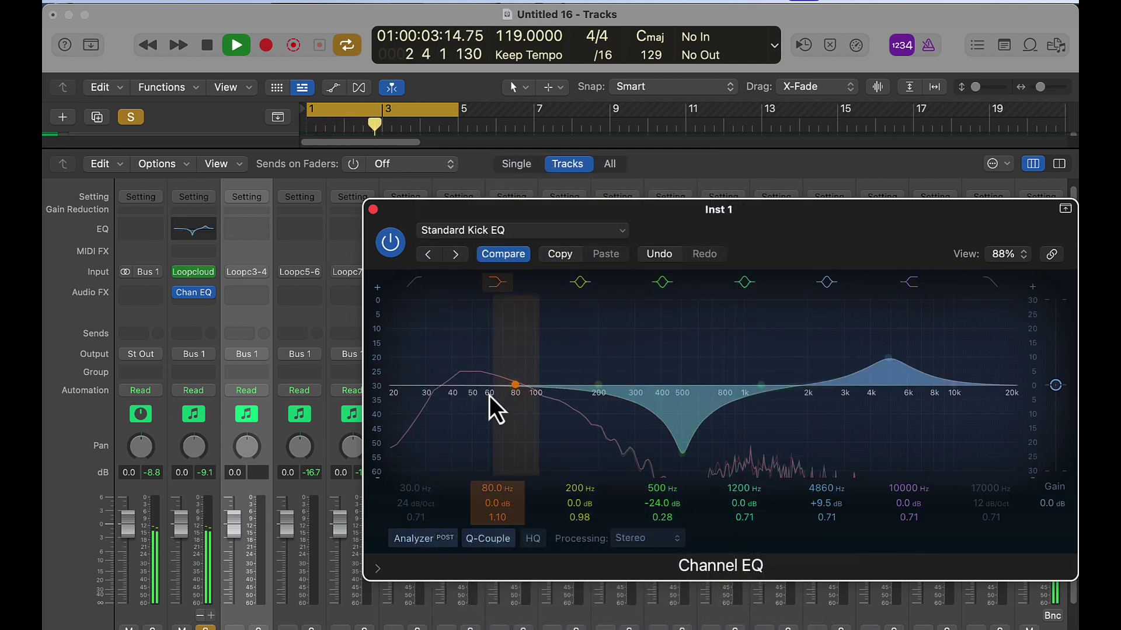
click(373, 209)
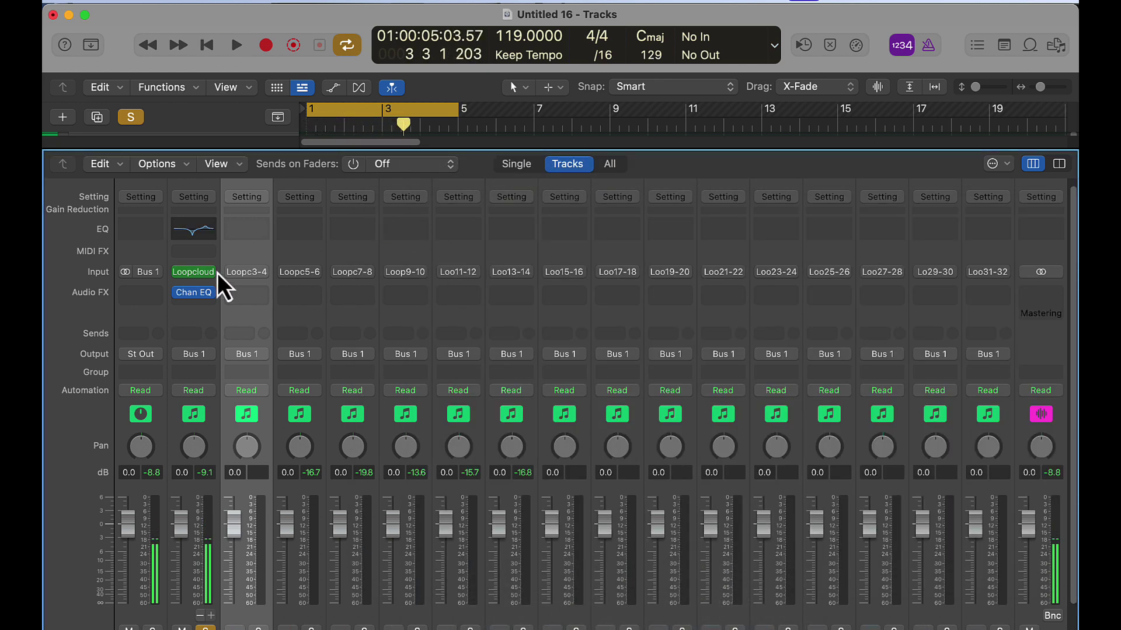
Step: Review the send and master effects on Loopcloud Drum's mixer page and close the plug-in window
click(193, 272)
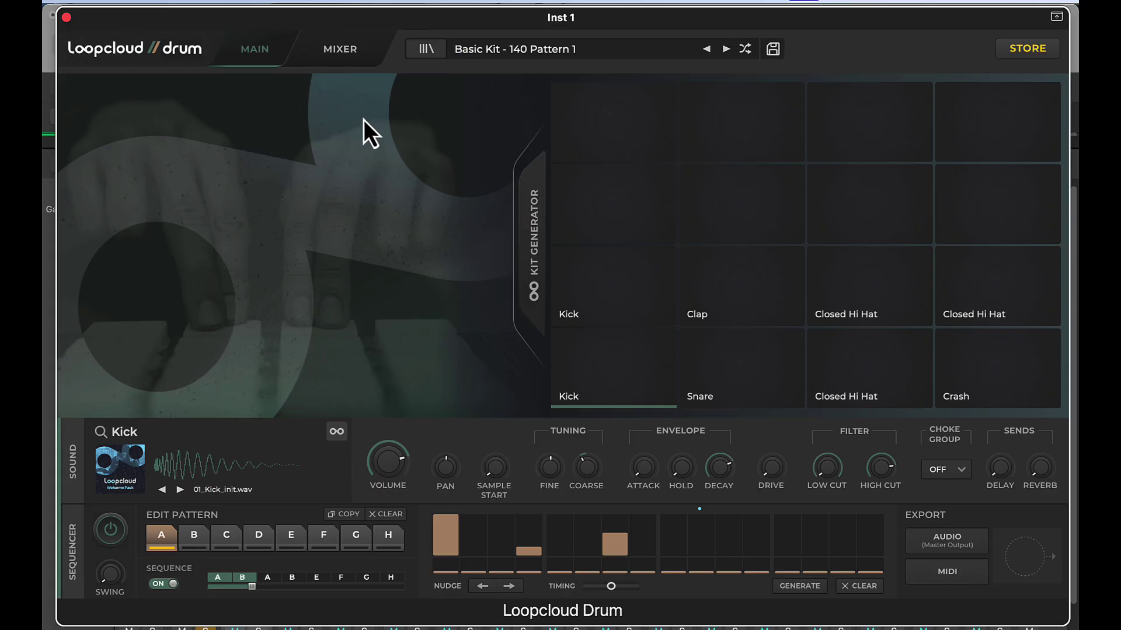
click(347, 53)
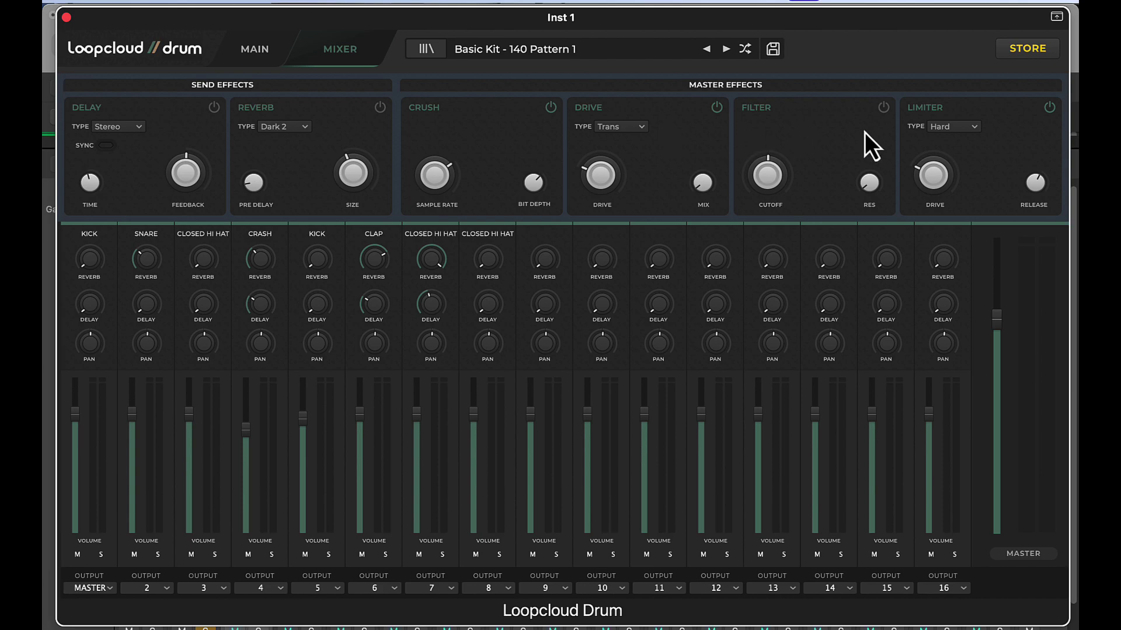
click(68, 19)
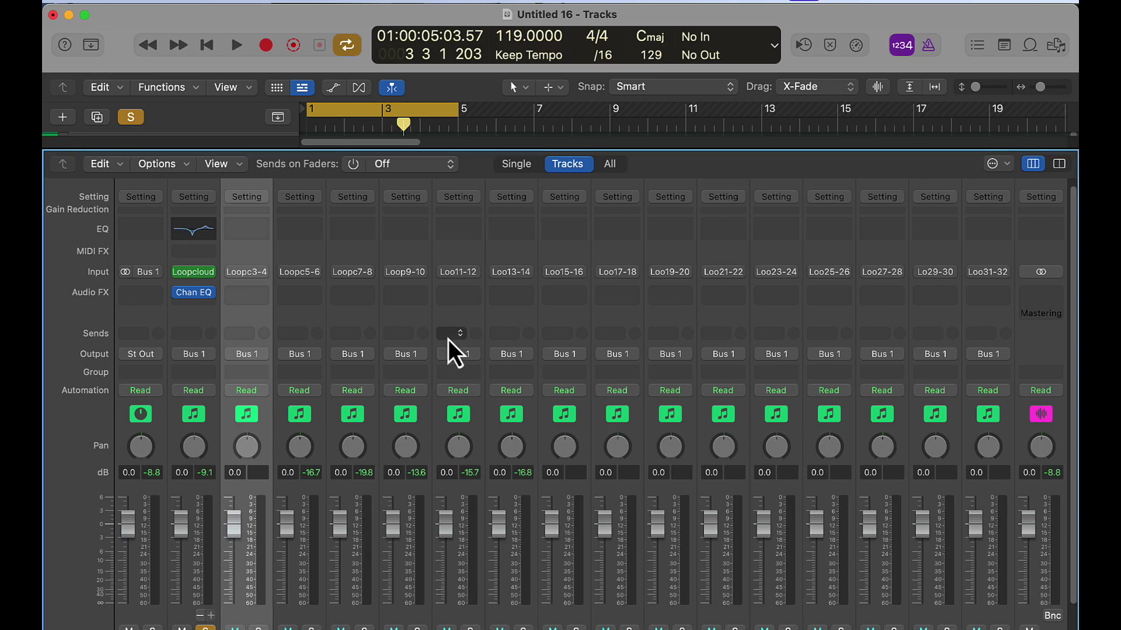
Step: Play the project, unsolo Inst 1 to hear the whole kit, and stop playback
scroll(487, 447, down, 2)
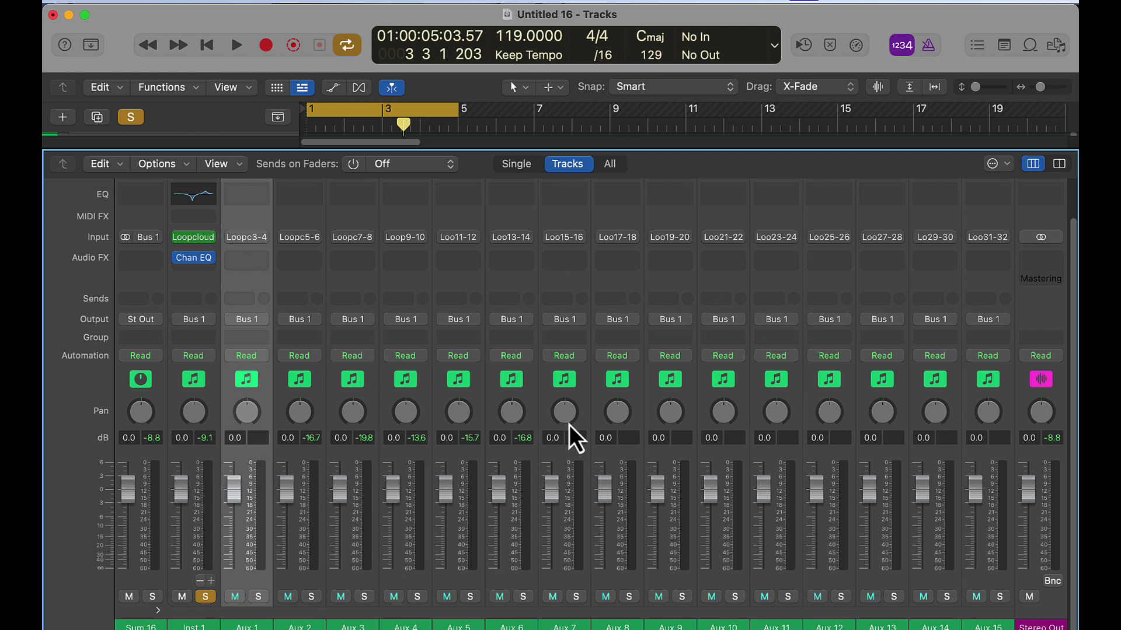
key(space)
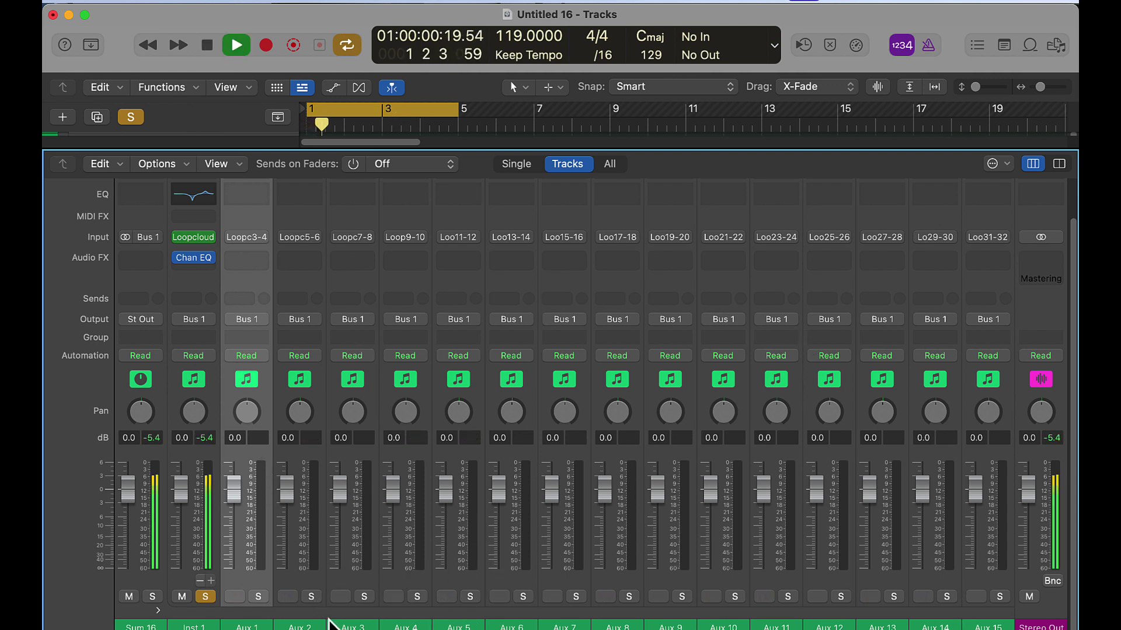
click(206, 597)
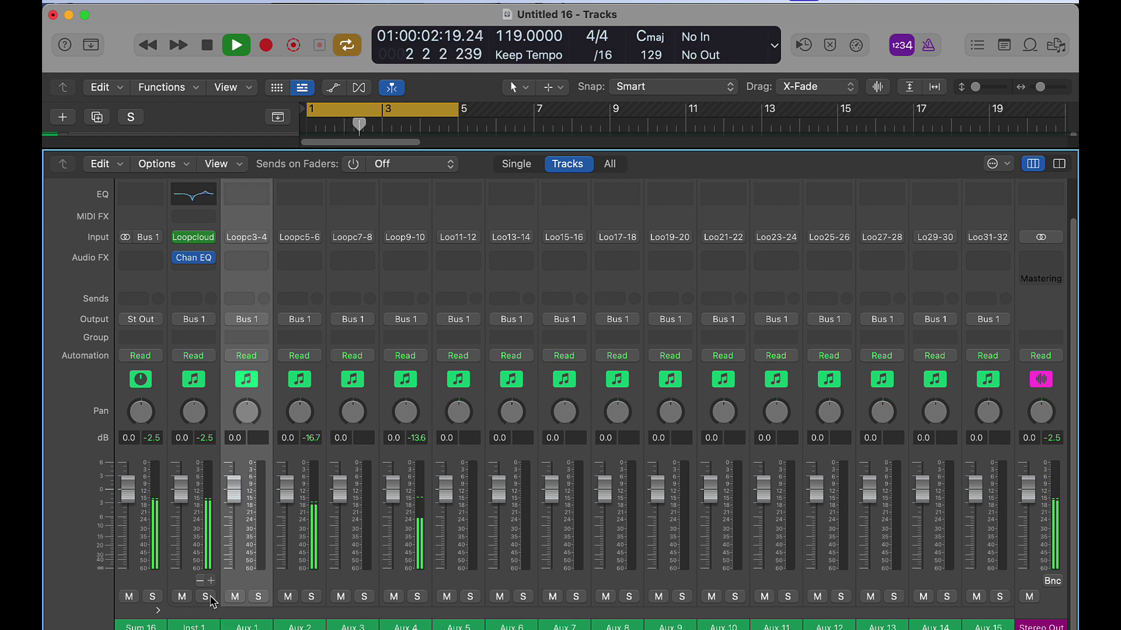
key(space)
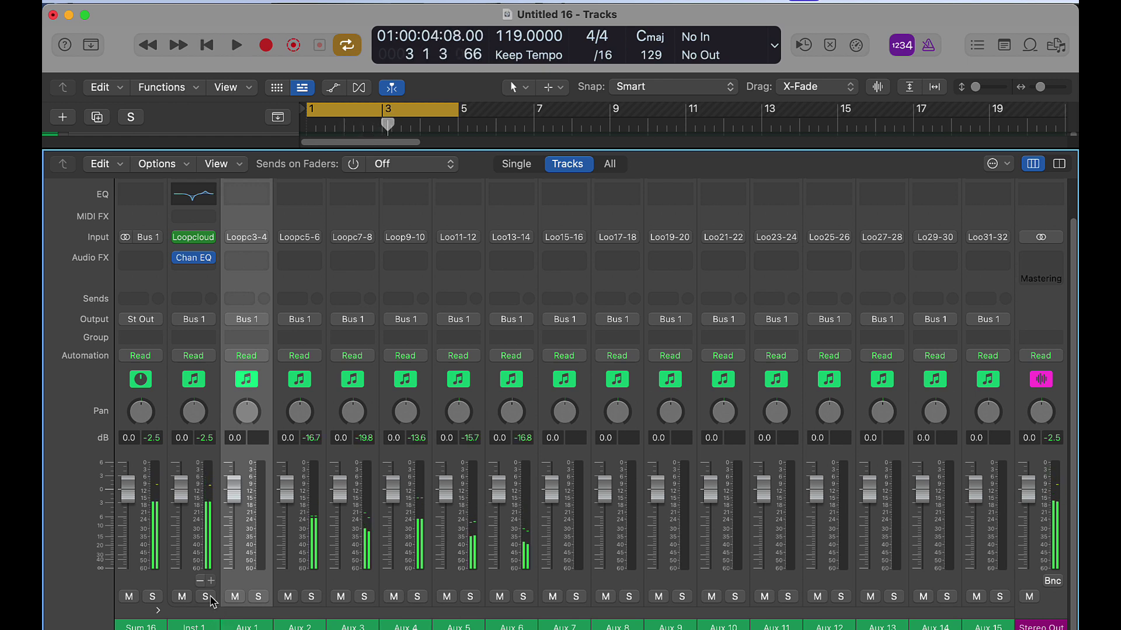
Step: Hide the mixer and bring back the Library and inspector beside the top of the track list
key(x)
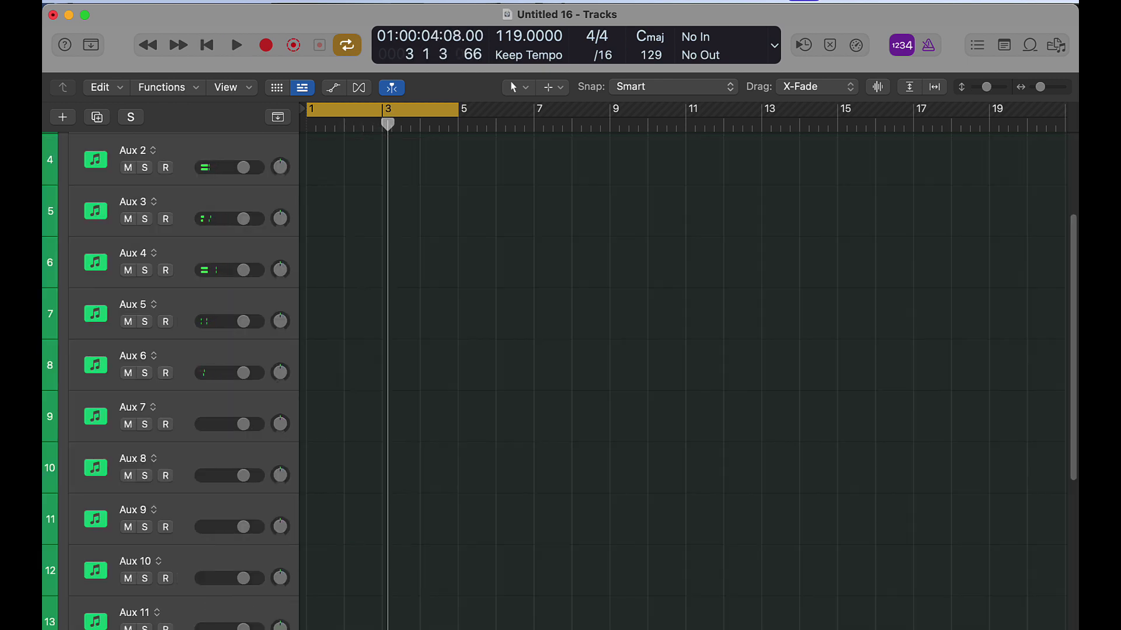
key(y)
scroll(778, 527, up, 3)
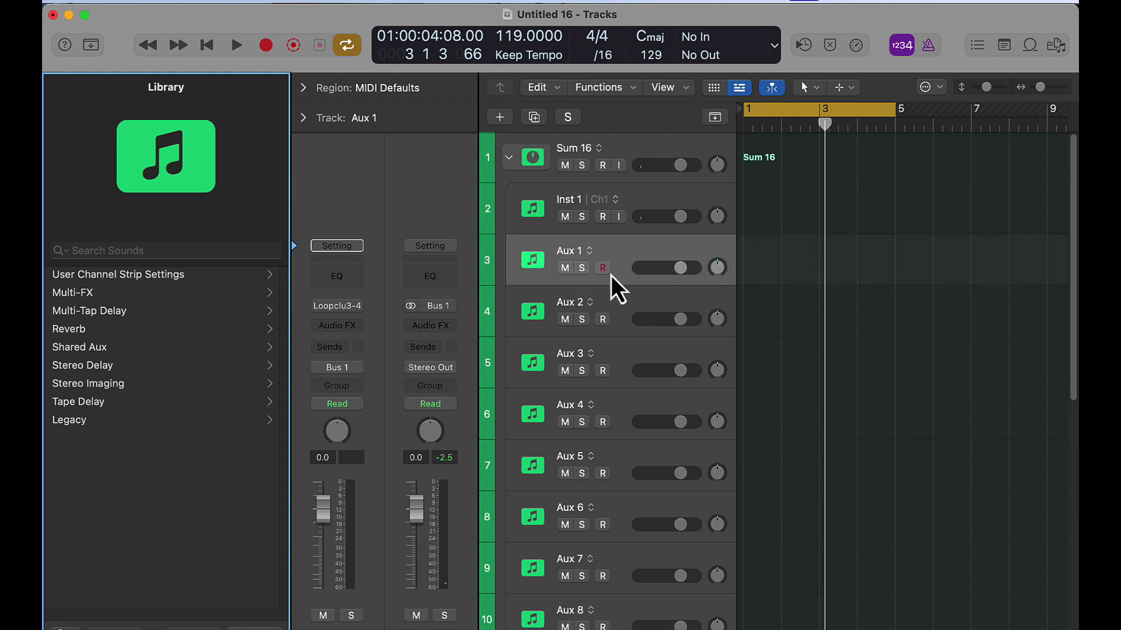
Step: Change the Inst 1 track icon to a kick drum from the Drums icon category
click(624, 205)
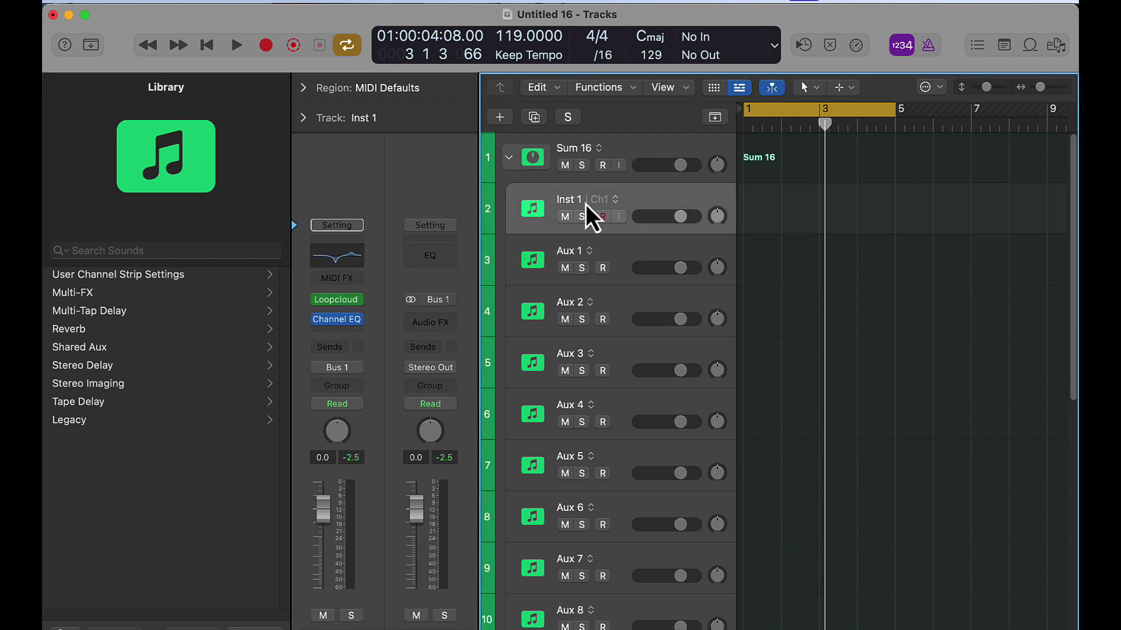
click(536, 209)
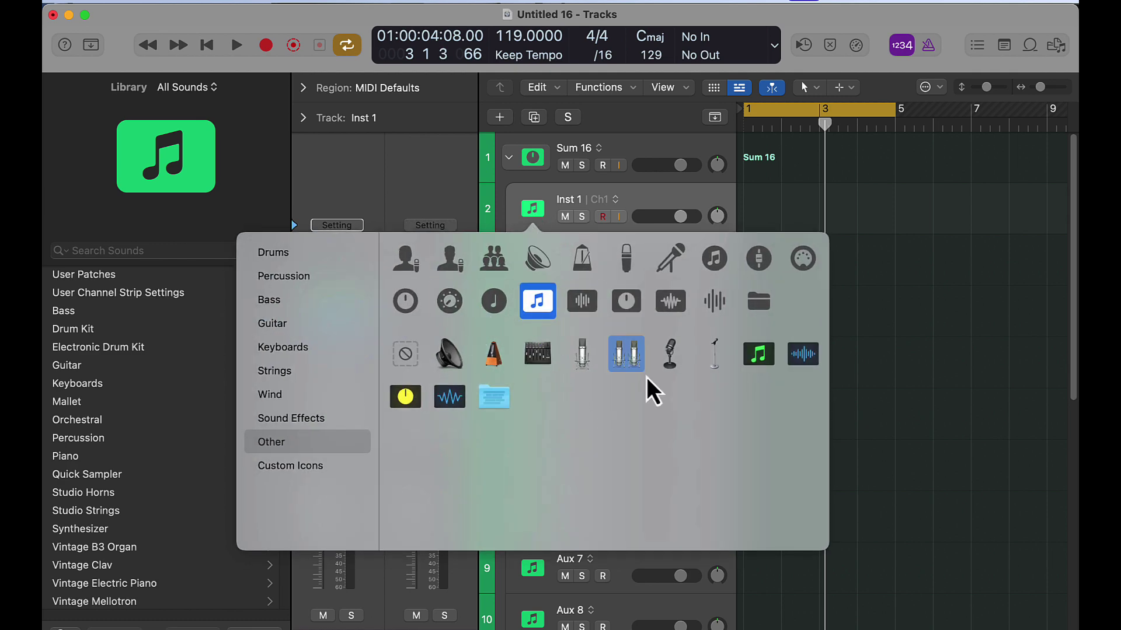
click(283, 256)
click(589, 268)
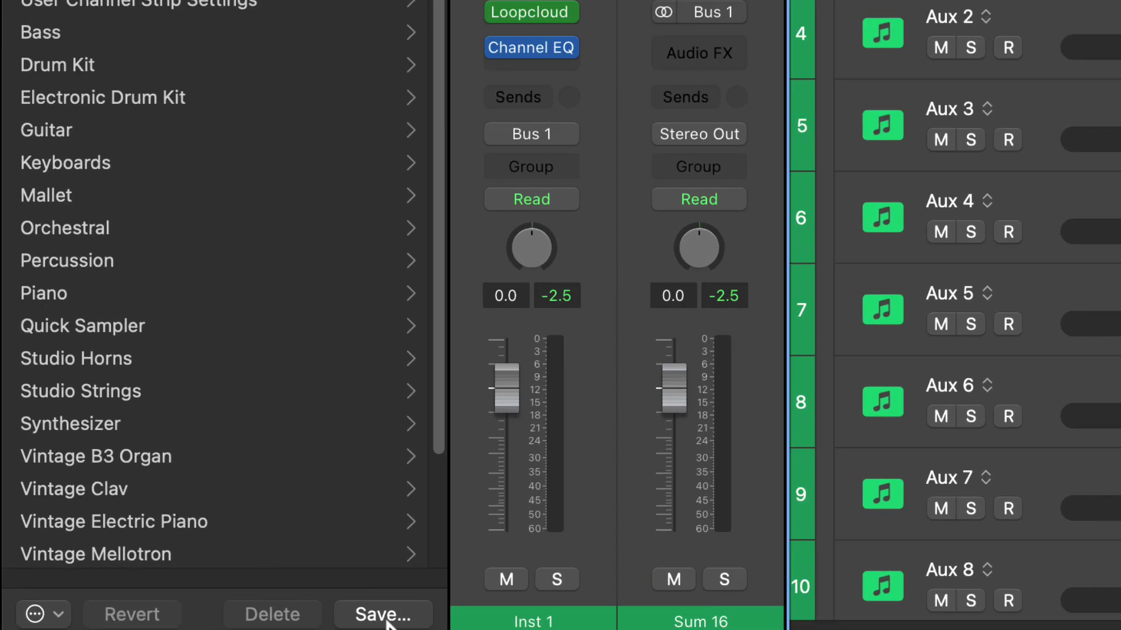
Step: Save the Inst 1 track as Inst 1.patch in the Instrument patches folder
click(384, 617)
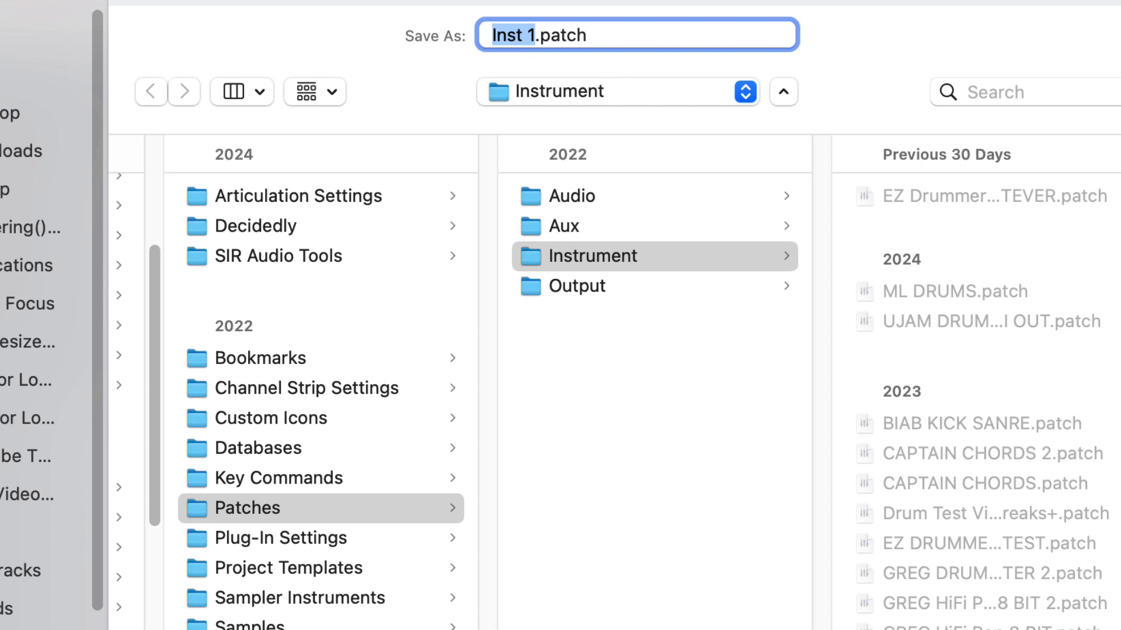
key(Return)
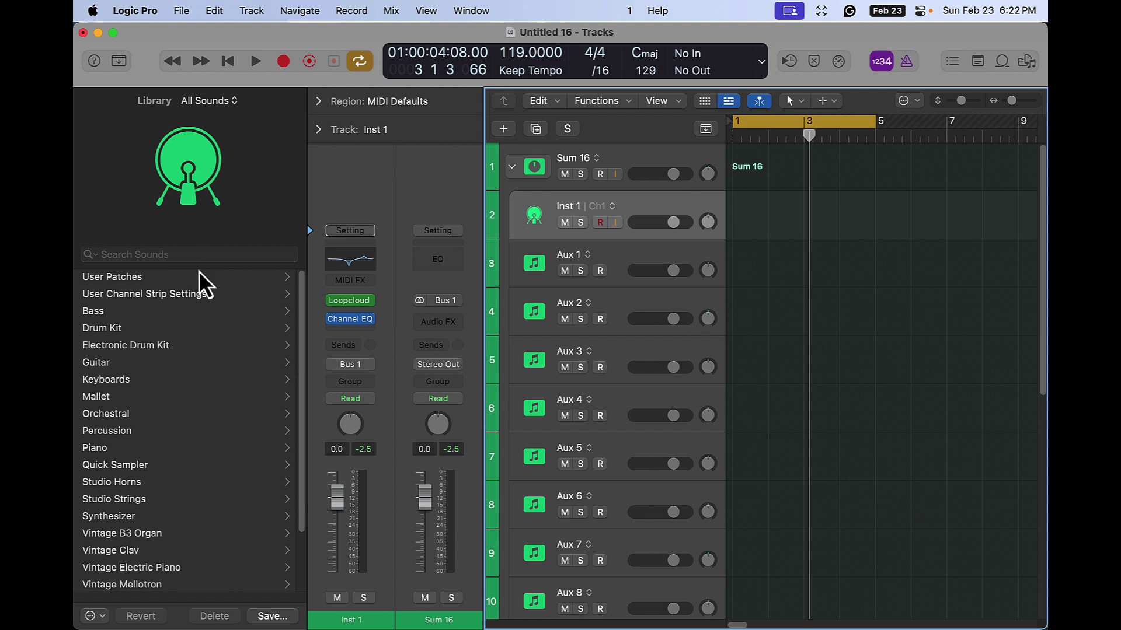
Step: Inspect the starter kits in Loopcloud Drum on Inst 1, close the plug-in and look over the aux tracks in the stack
click(639, 162)
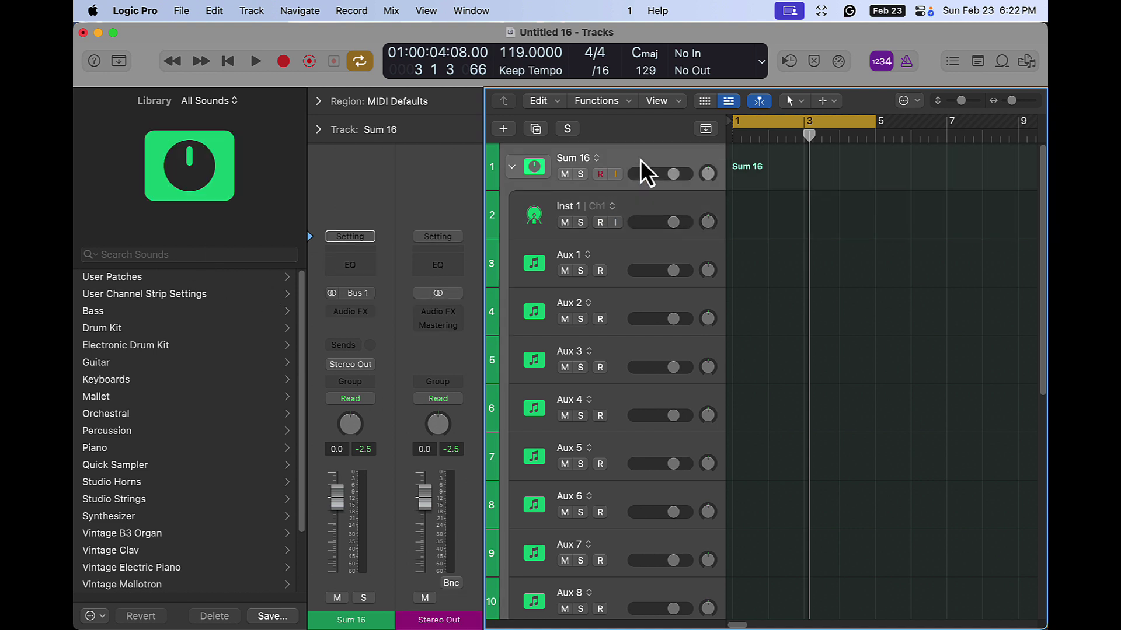
click(649, 201)
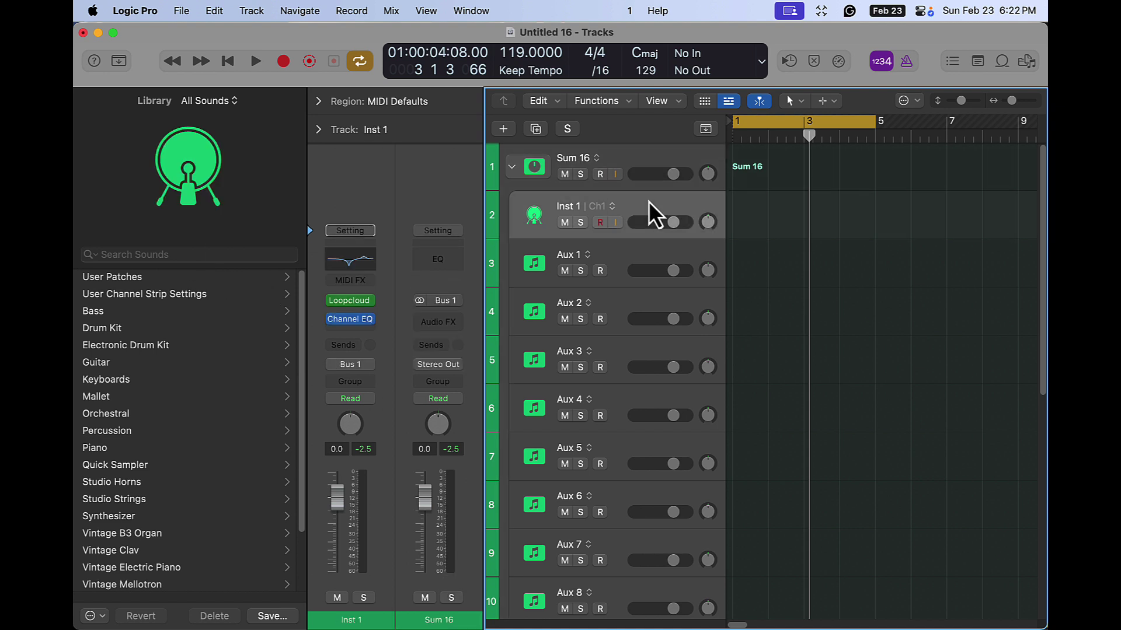
click(343, 302)
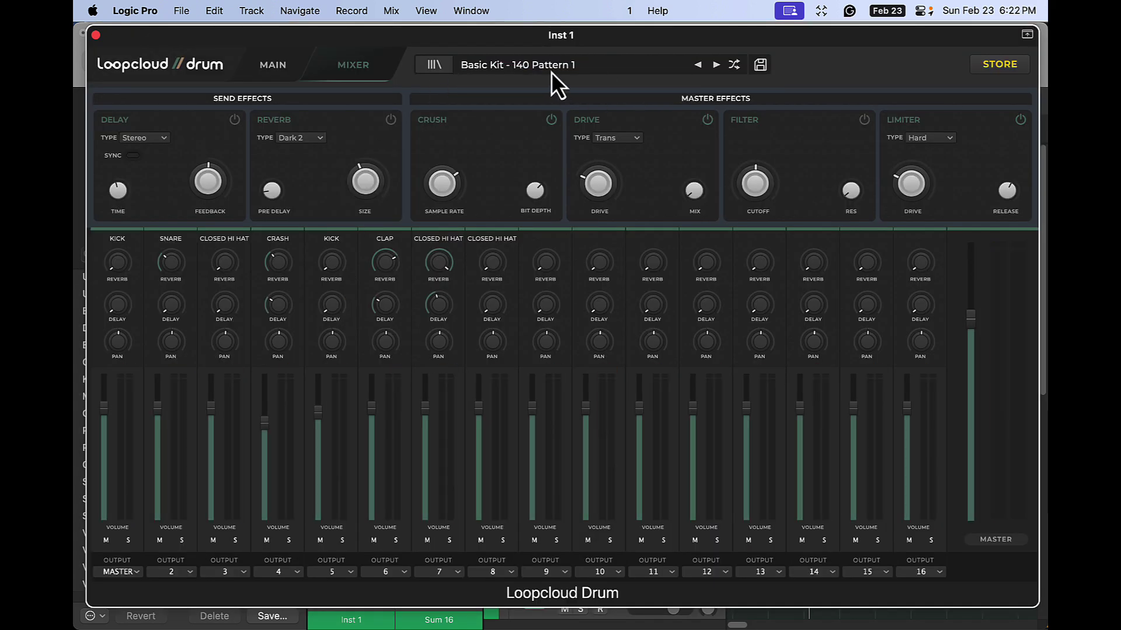
click(551, 72)
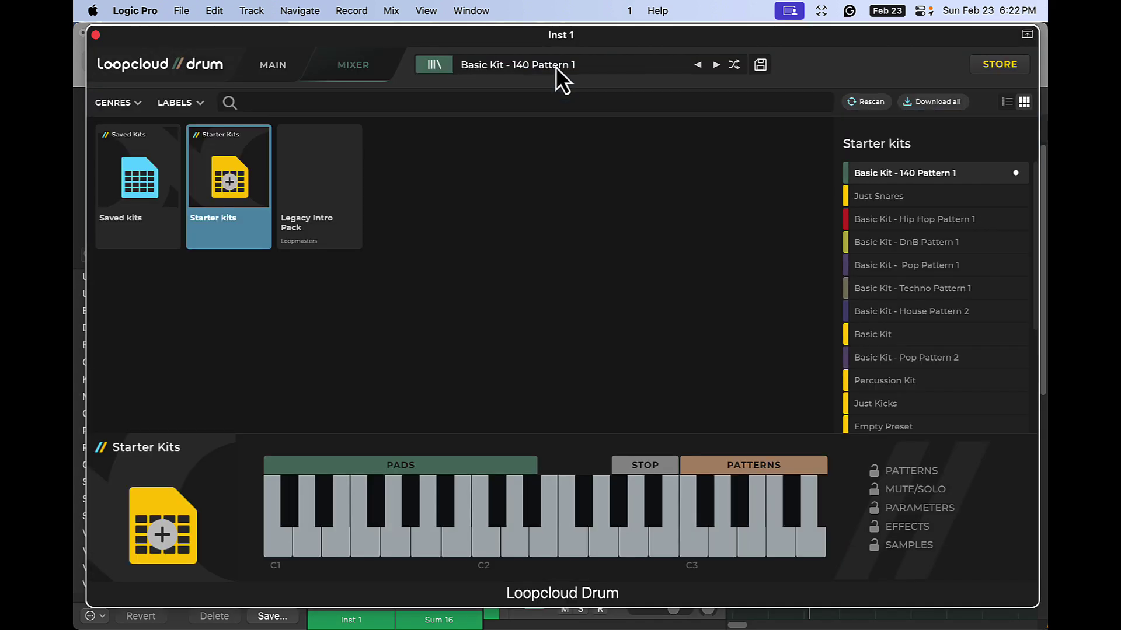
click(96, 37)
scroll(812, 359, down, 6)
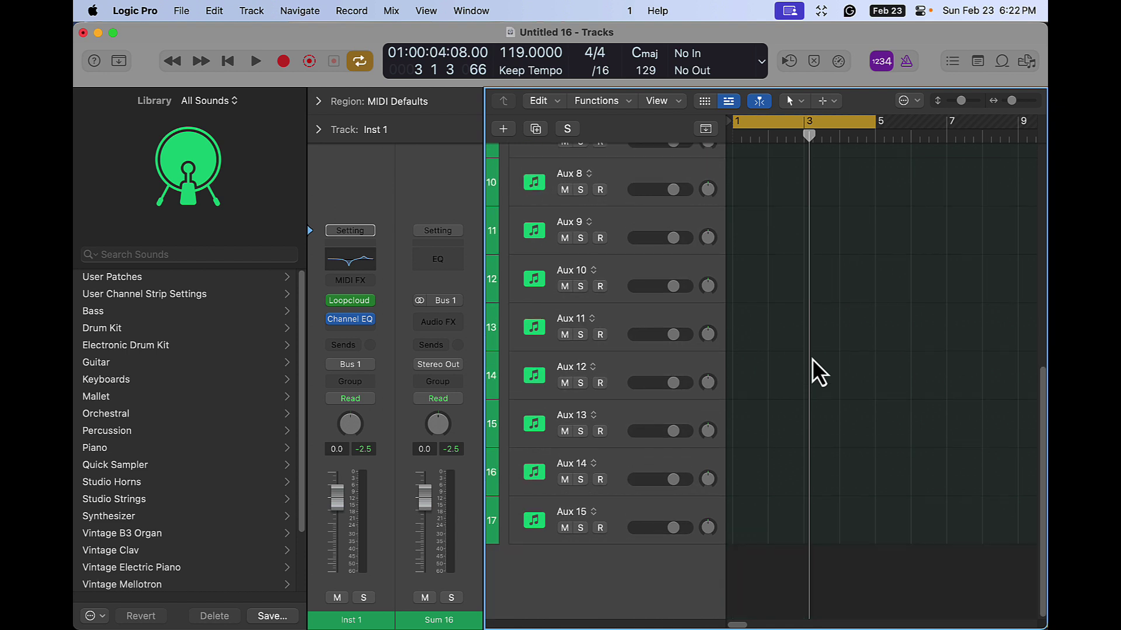
scroll(812, 364, up, 6)
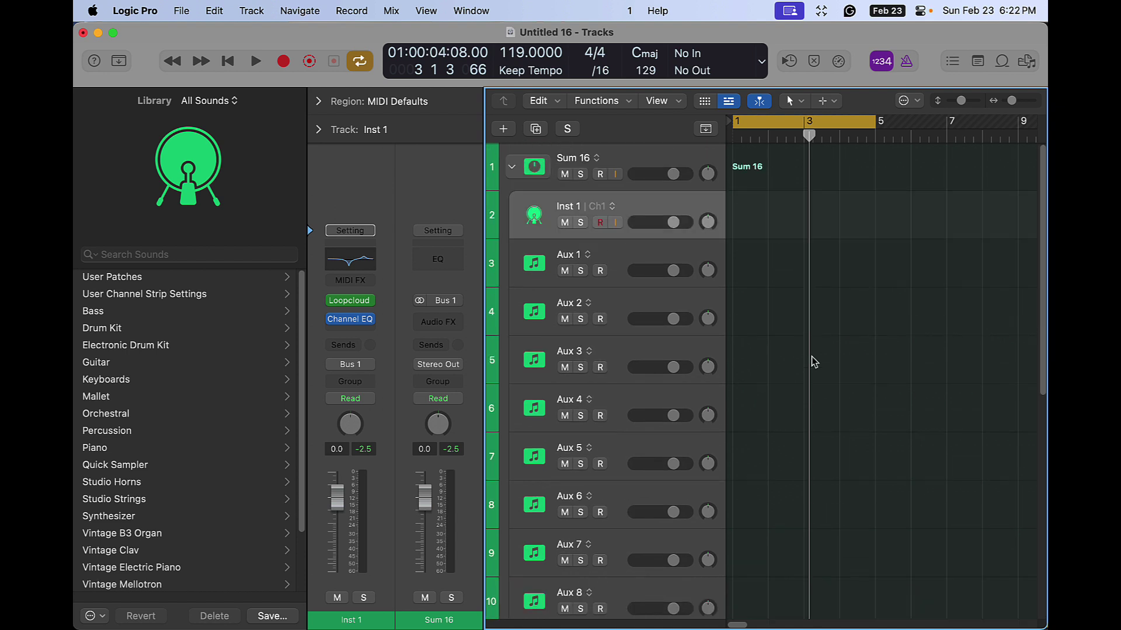